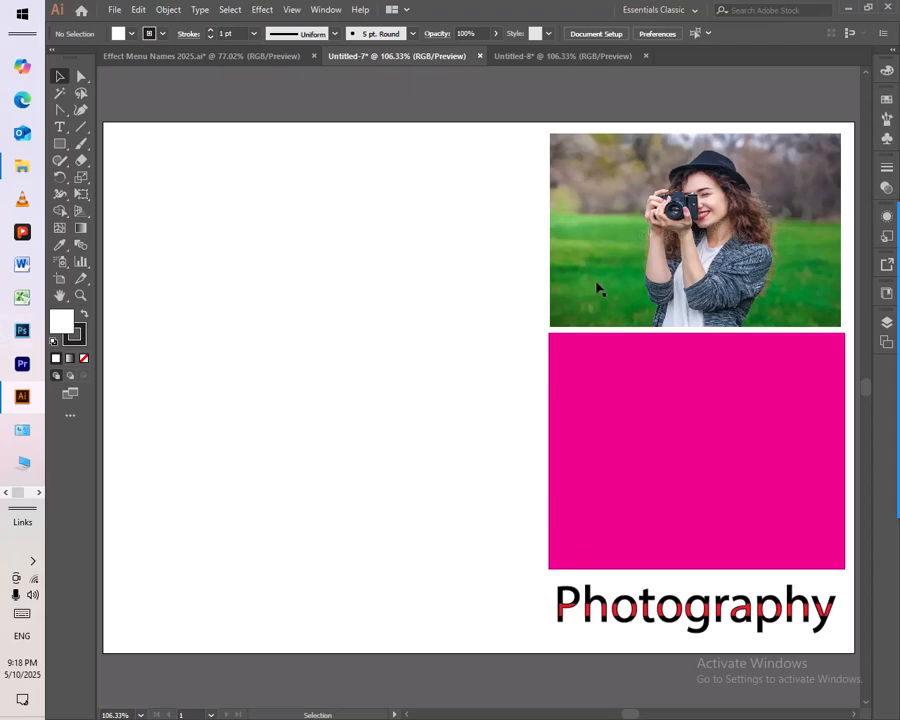
Step: Copy the photo to the artboard's empty left area and apply a Gaussian Blur with a radius of 3.1 pixels to the copy
click(622, 259)
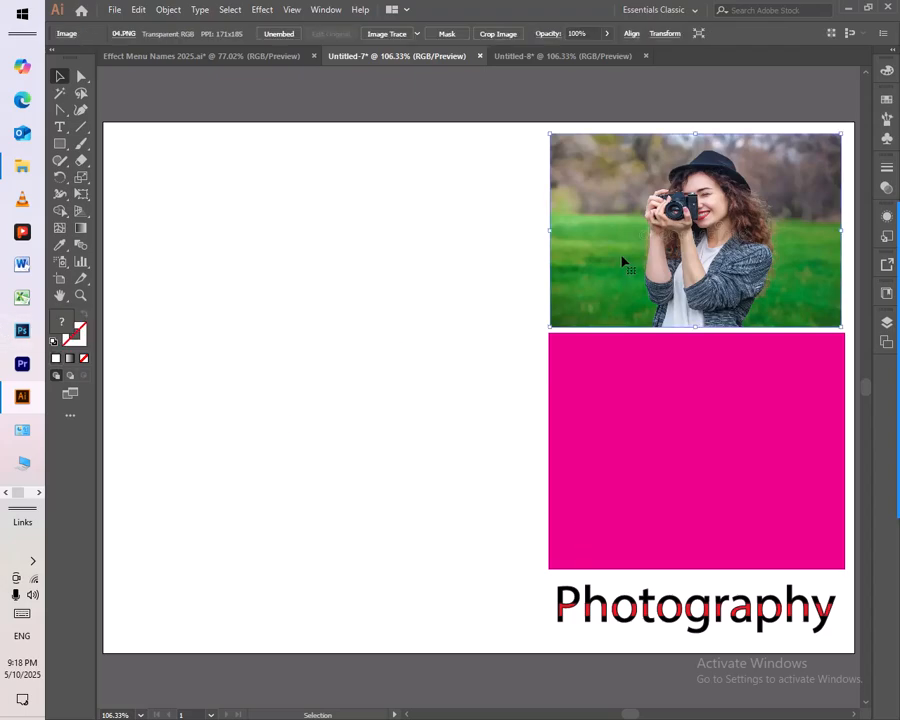
drag(622, 259, 302, 250)
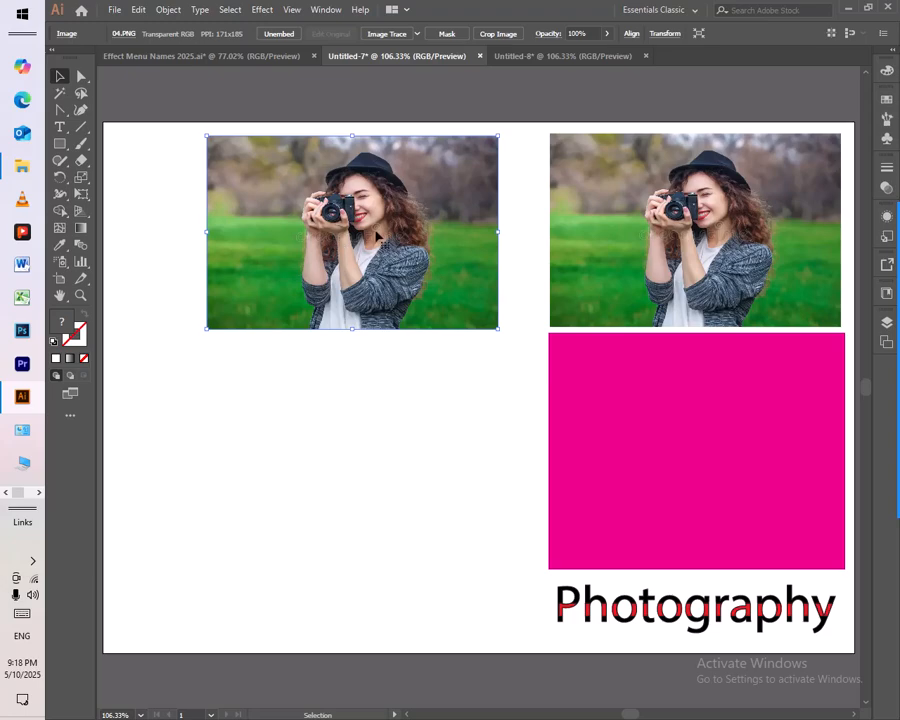
click(256, 14)
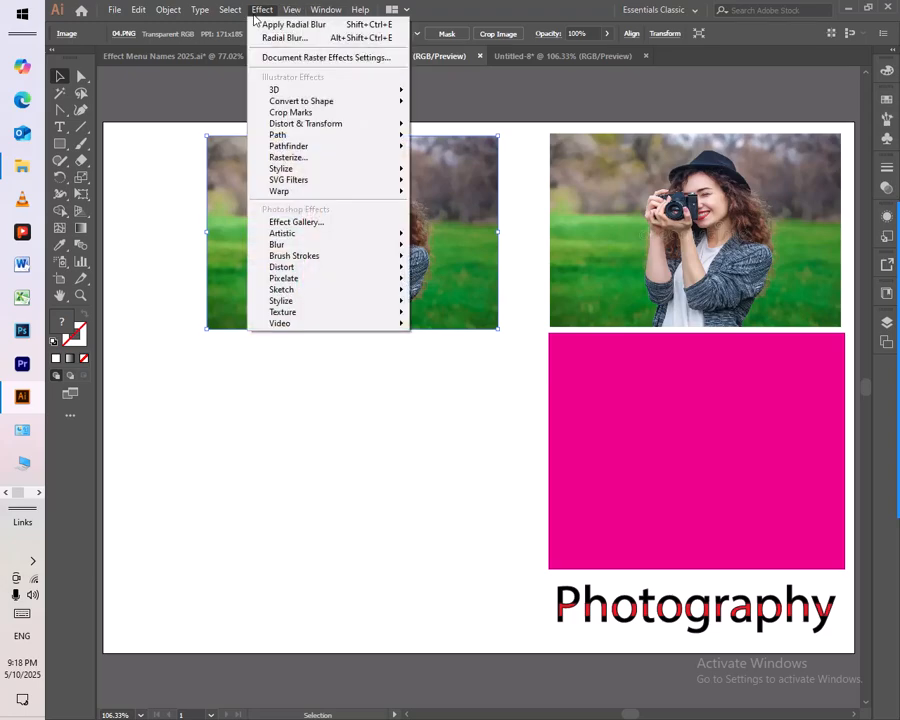
mouse_move(318, 246)
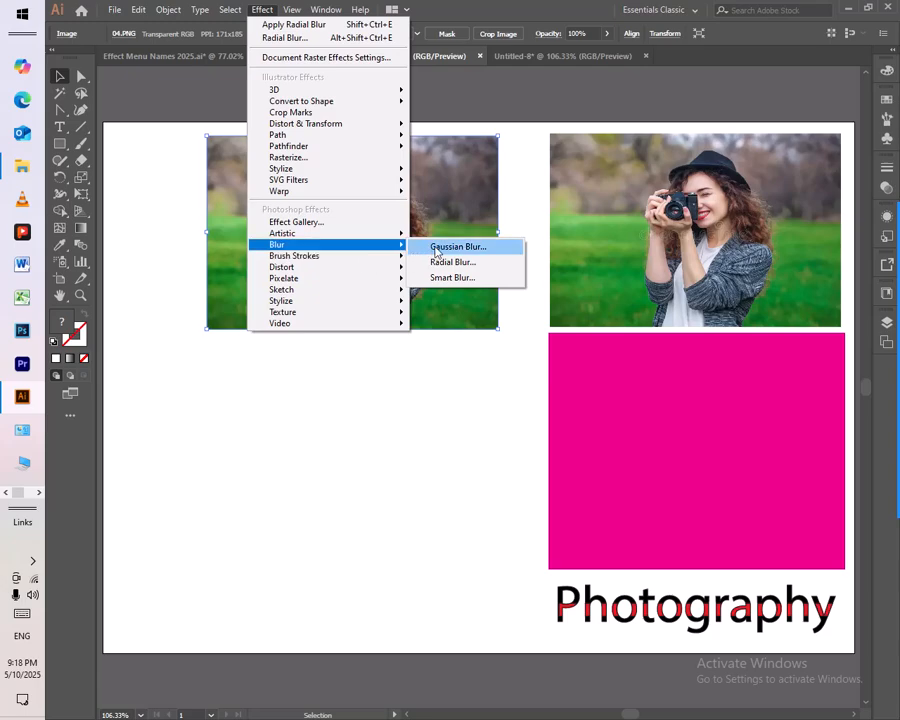
click(456, 247)
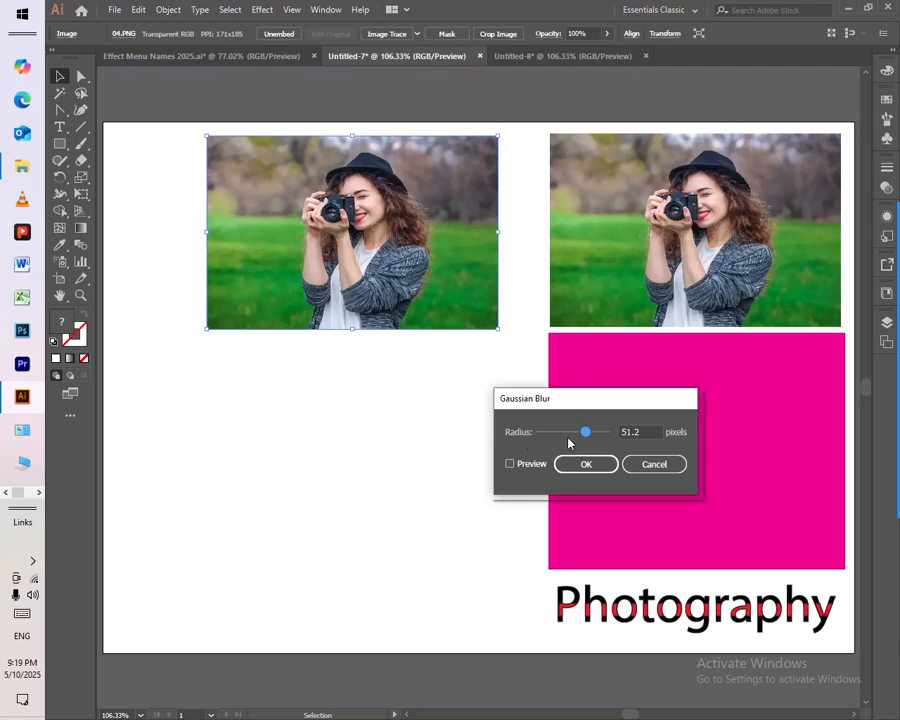
click(522, 465)
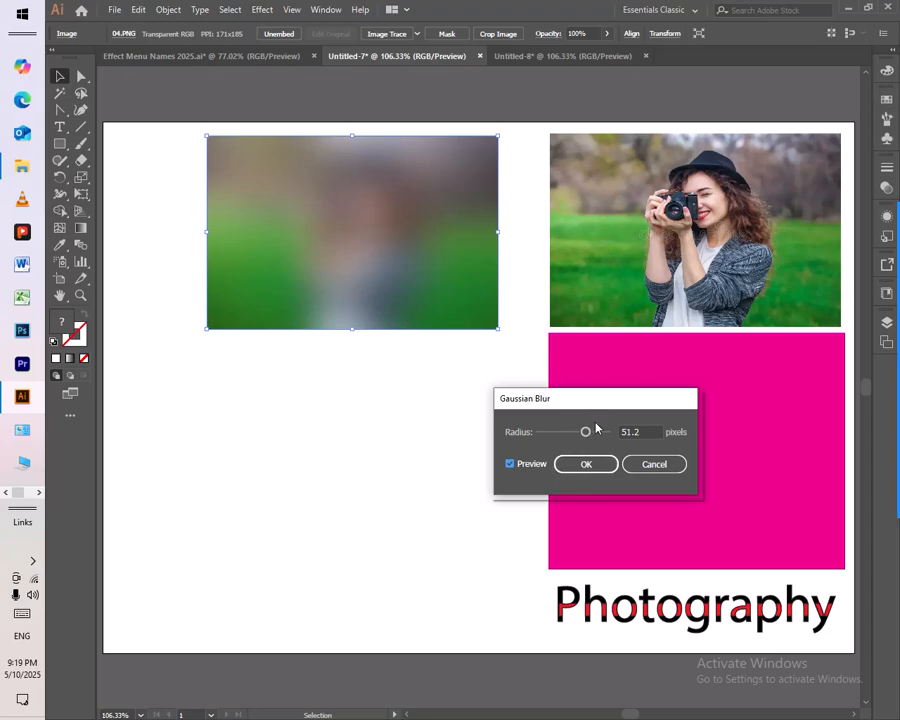
drag(586, 432, 559, 432)
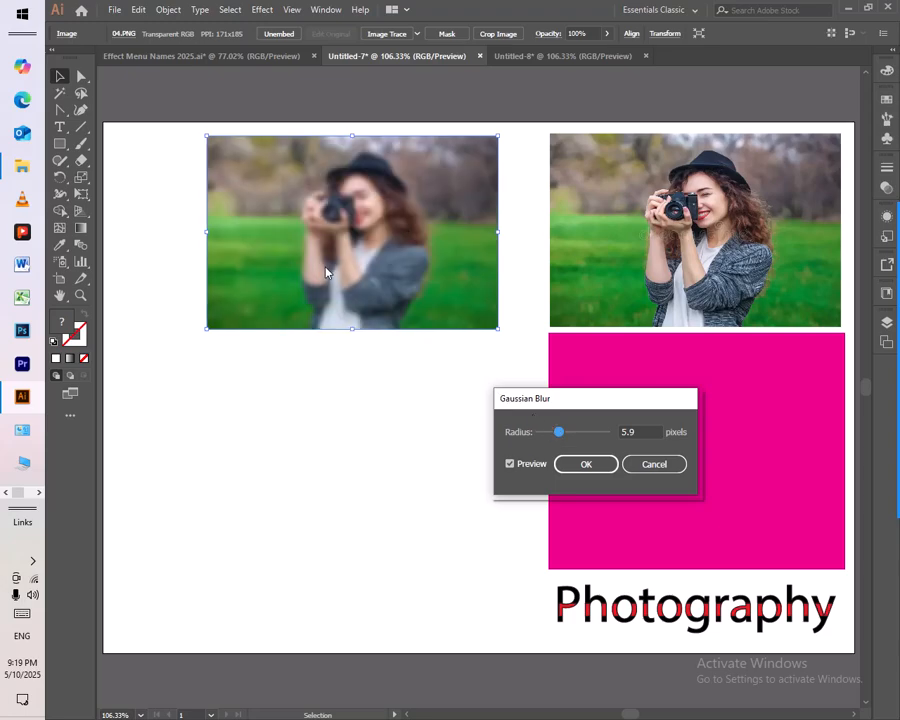
mouse_move(559, 432)
mouse_down()
mouse_move(540, 432)
mouse_move(550, 437)
mouse_up()
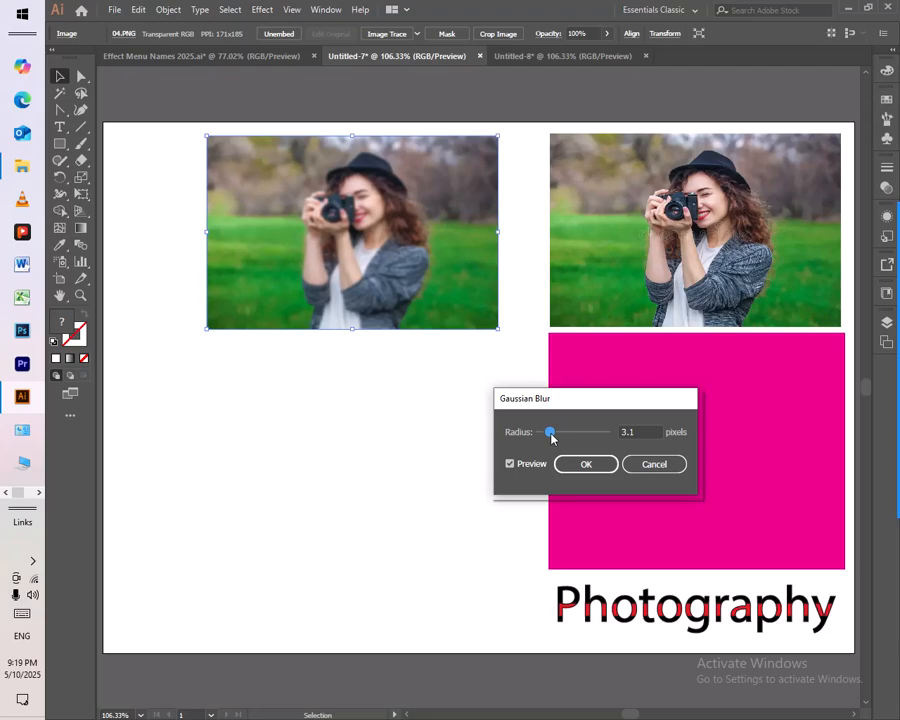
click(593, 471)
click(593, 471)
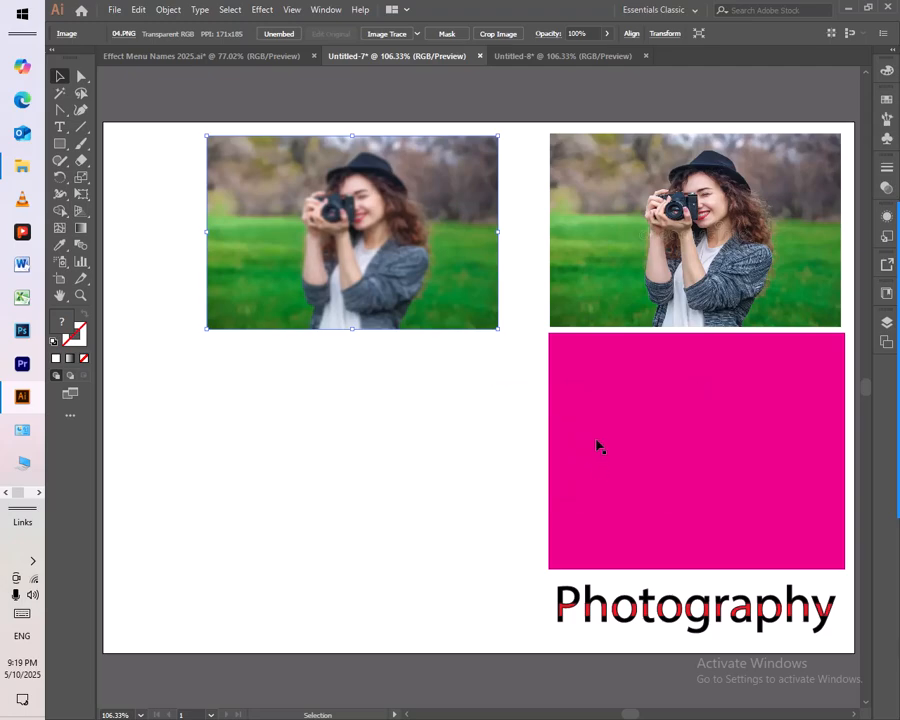
click(645, 297)
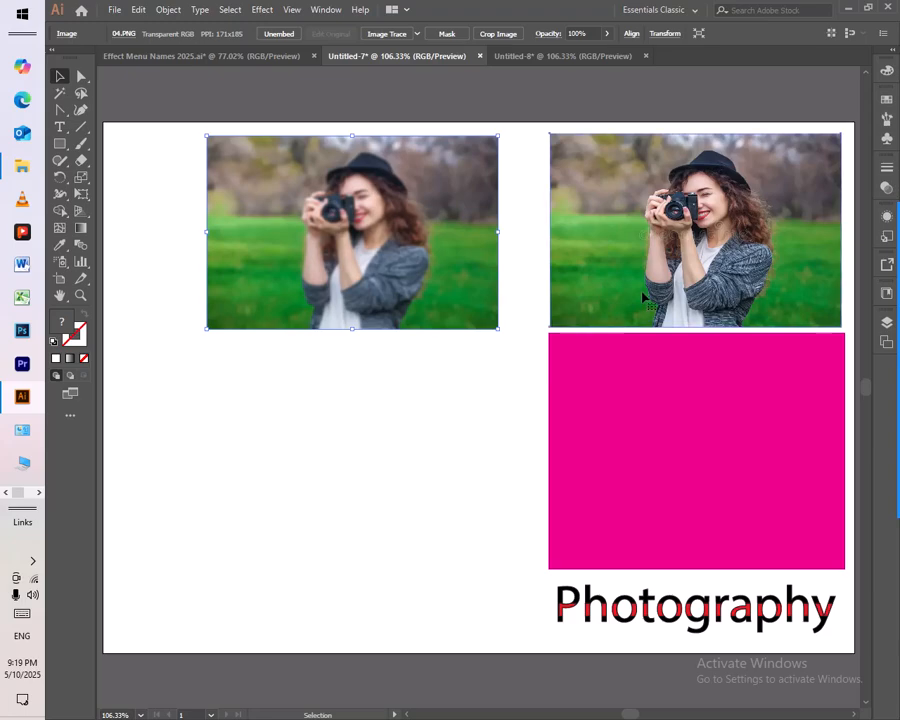
drag(645, 297, 304, 501)
key(alt+shift)
key(alt+shift)
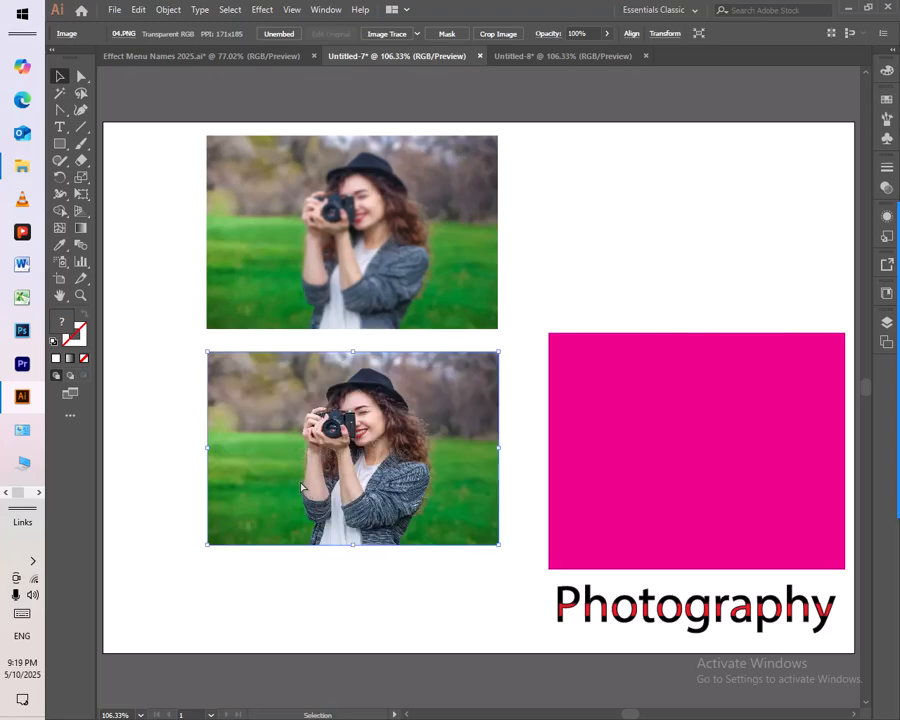
key(ctrl+z)
Step: Copy the original photo below the Gaussian-blurred one and apply a Radial Blur with amount 32, Spin method and Good quality
drag(650, 272, 313, 487)
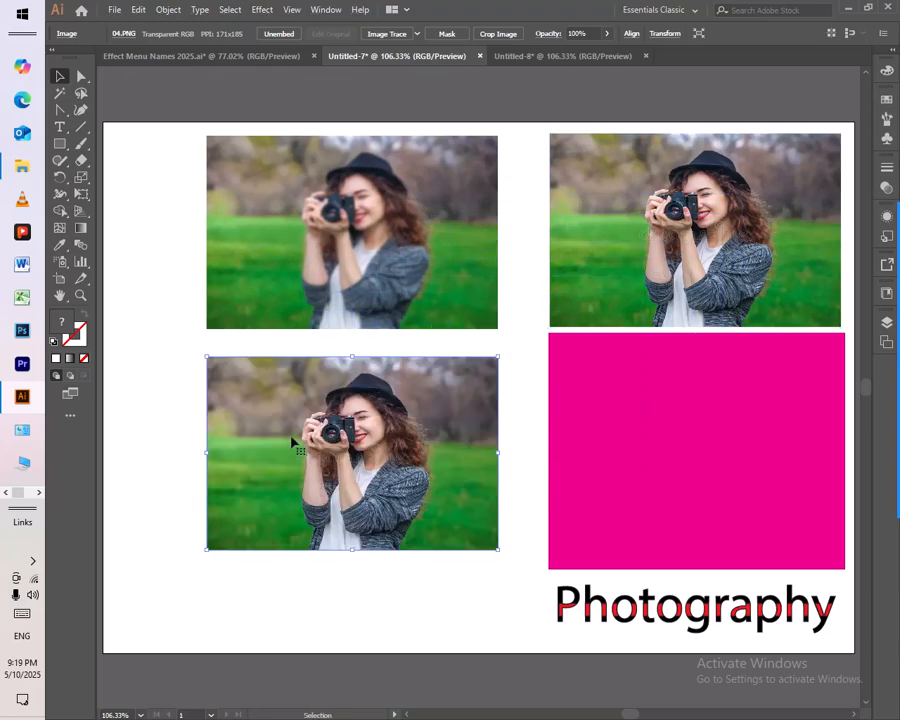
click(263, 10)
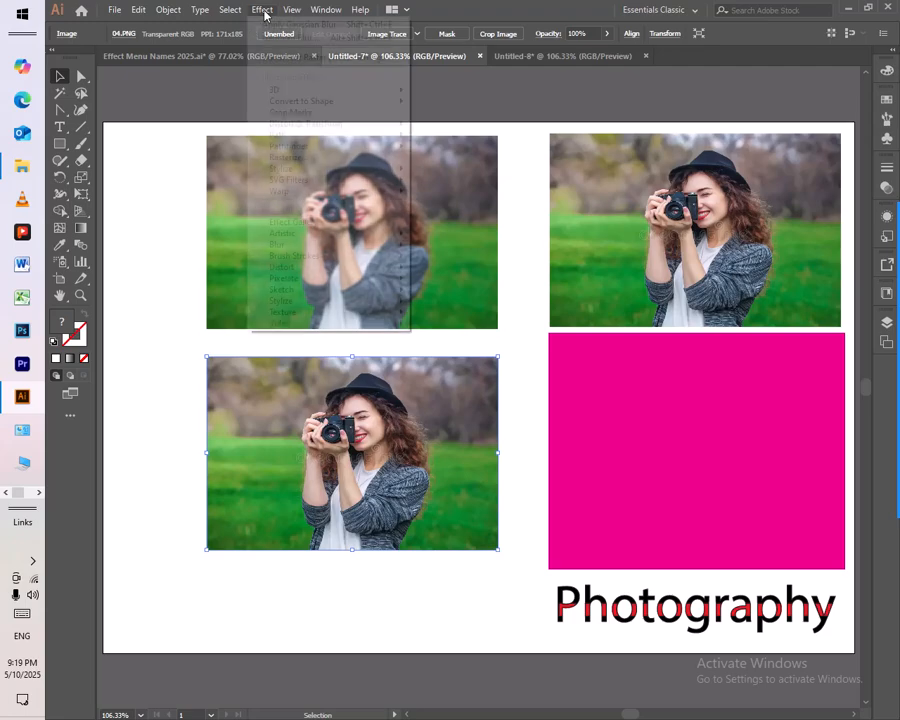
mouse_move(317, 250)
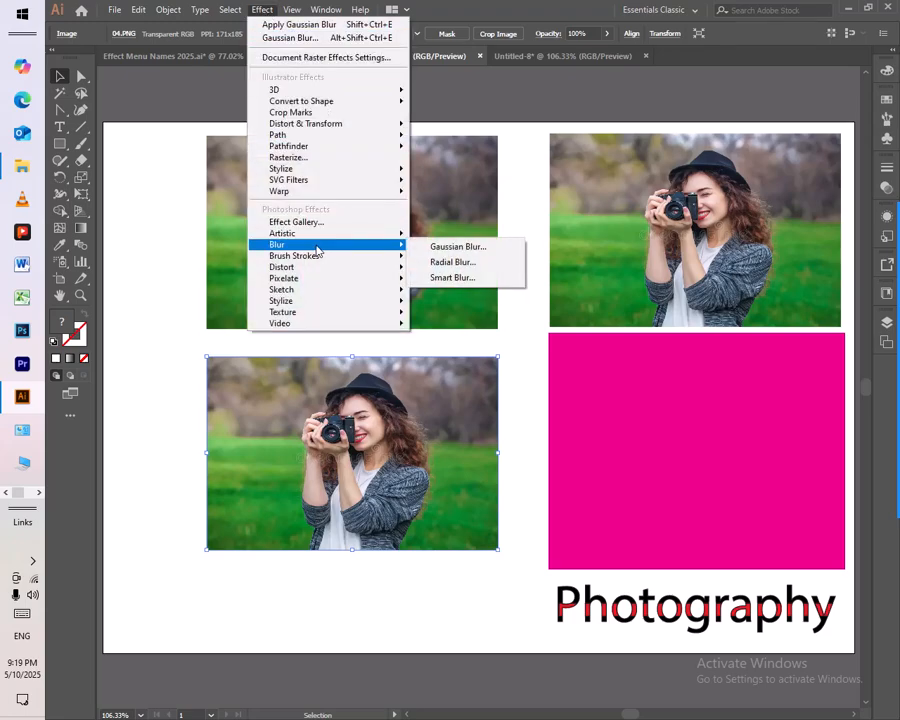
click(466, 268)
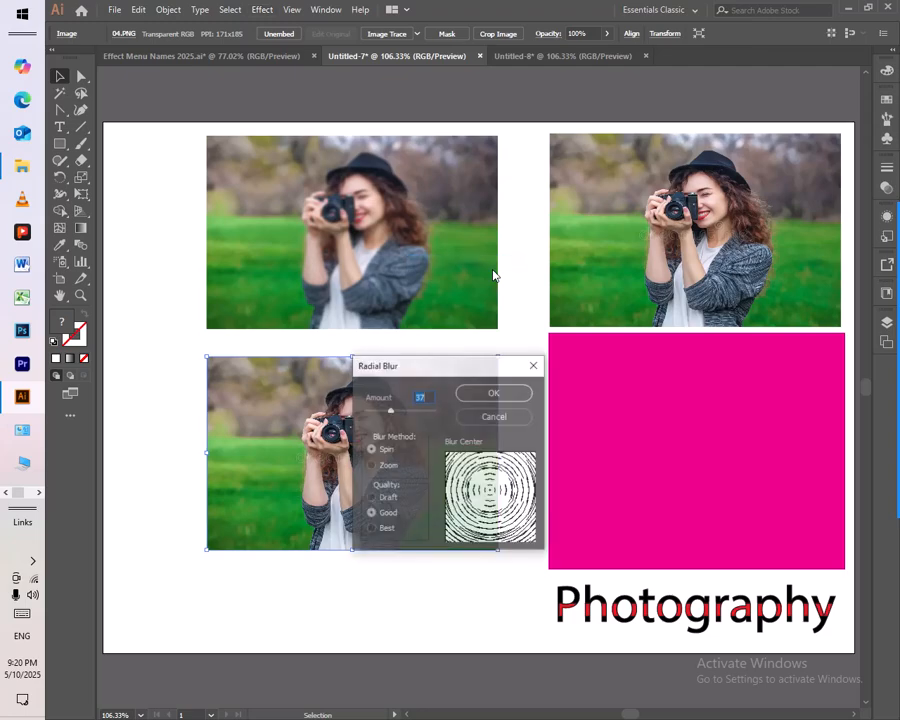
drag(402, 372, 465, 375)
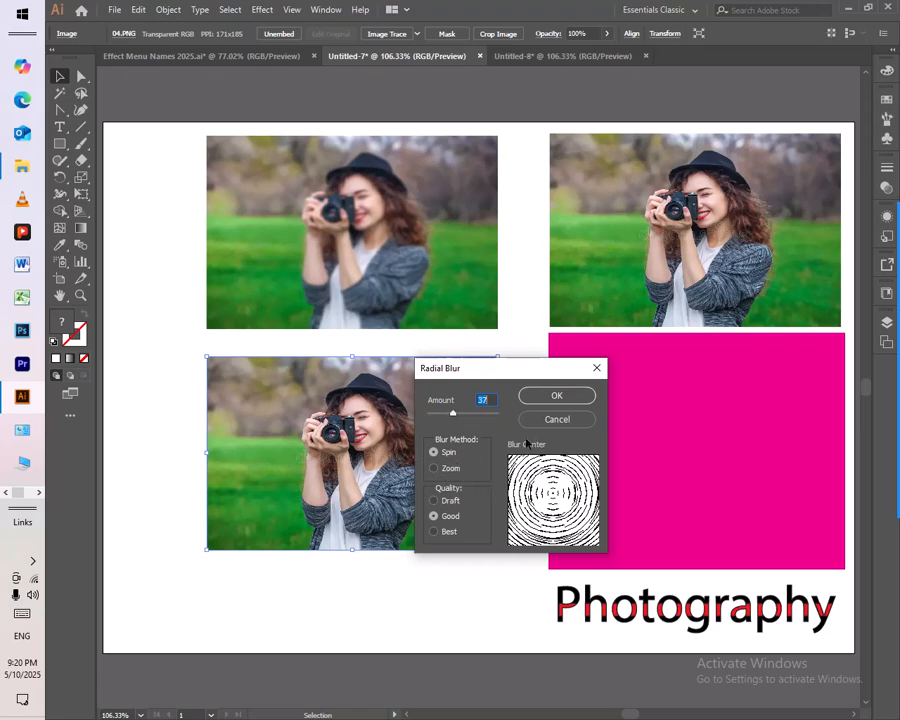
drag(452, 416, 449, 414)
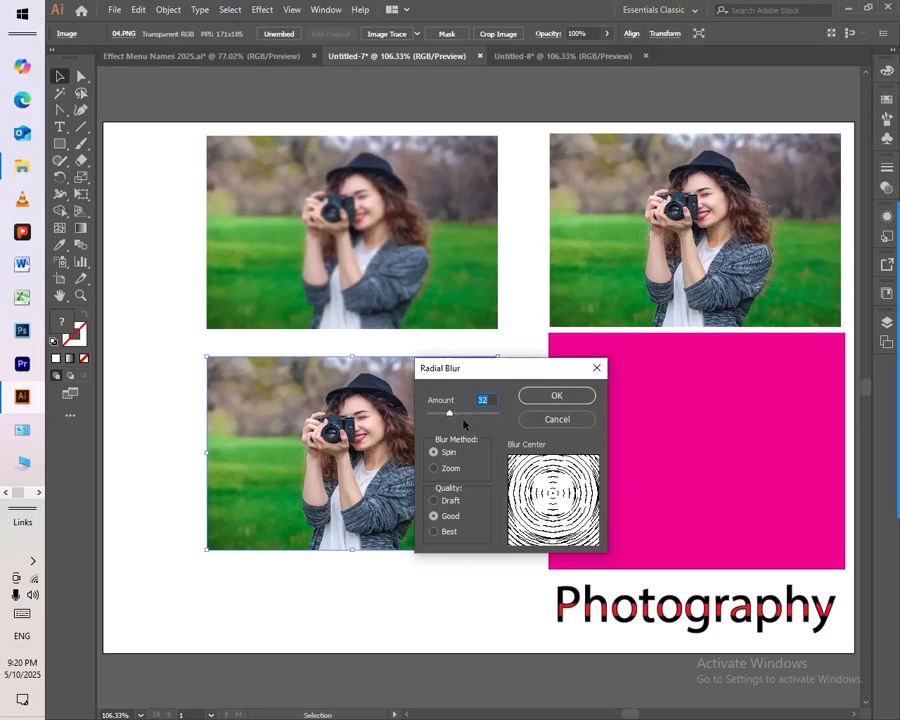
click(452, 470)
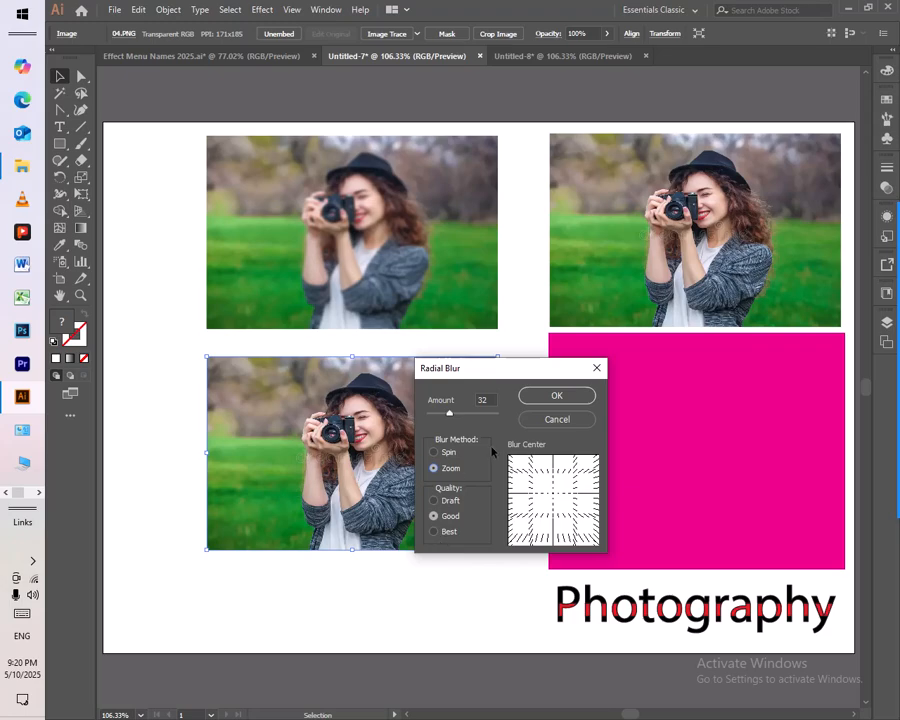
click(436, 453)
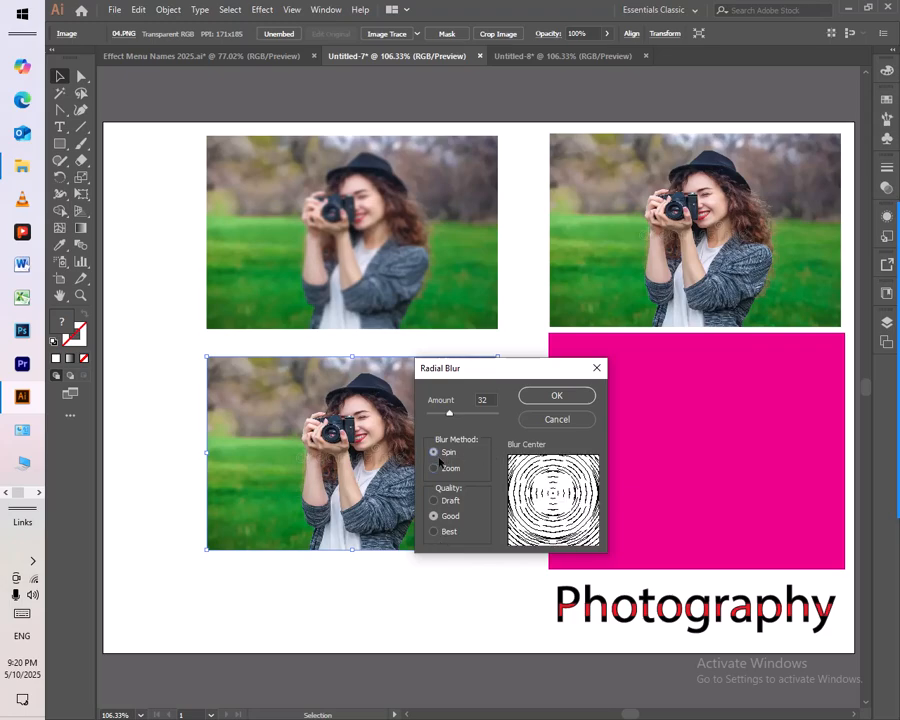
click(558, 396)
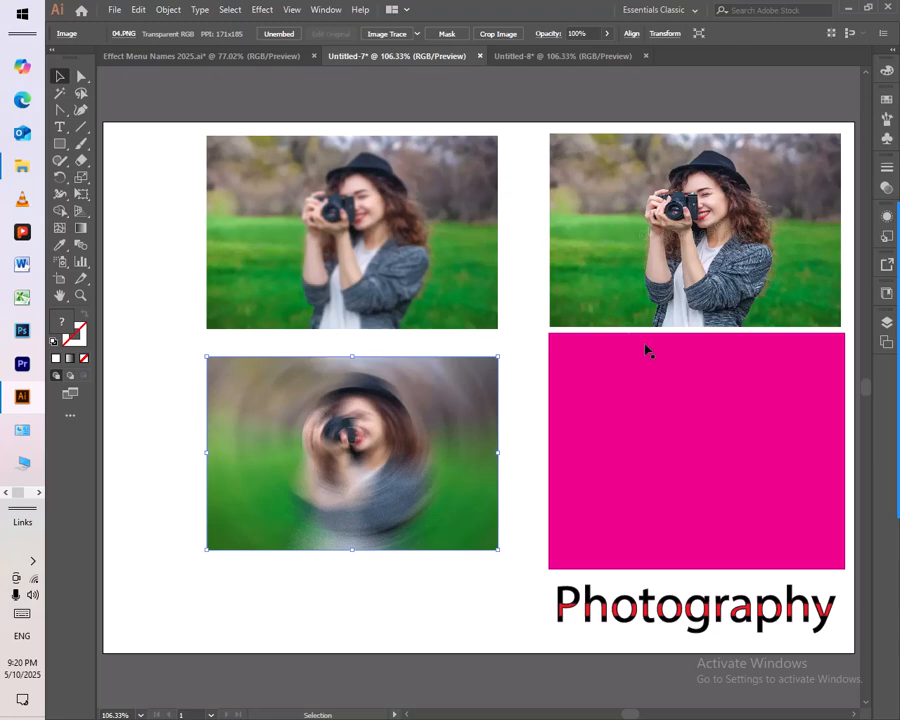
Step: Delete both blurred photo copies from the artboard
click(666, 314)
drag(357, 590, 295, 270)
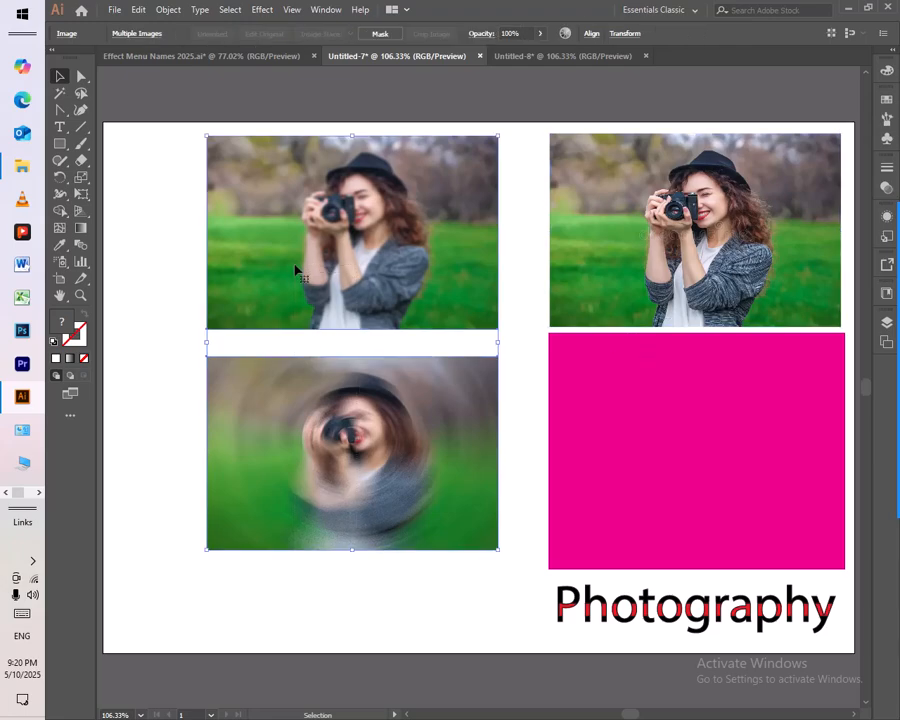
key(Delete)
Step: Copy the original photo to the artboard's empty left area and open the Smart Blur effect for the copy
click(634, 283)
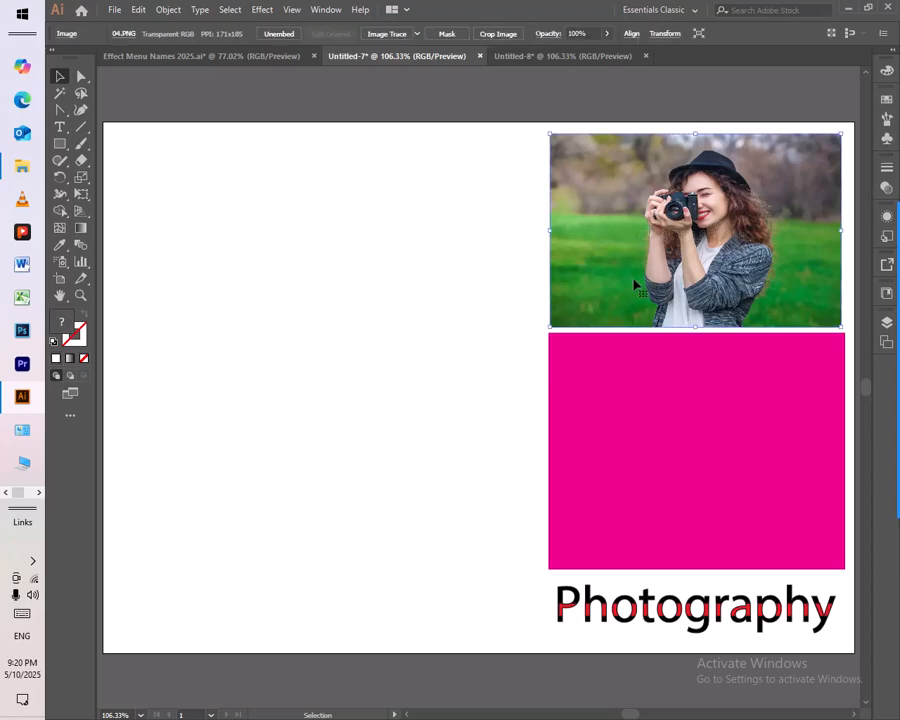
drag(636, 289, 260, 262)
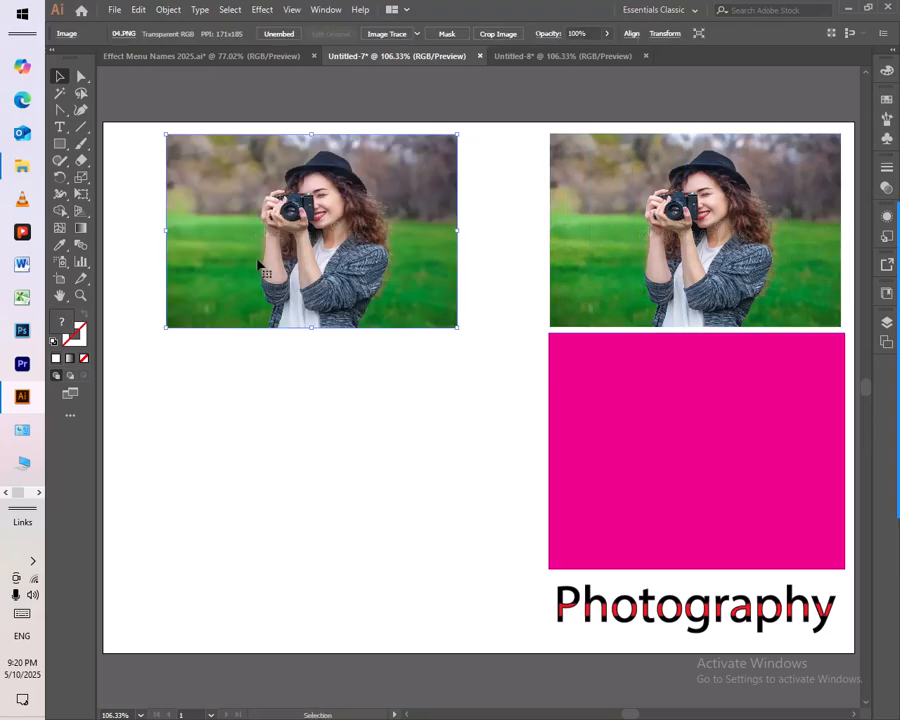
click(262, 10)
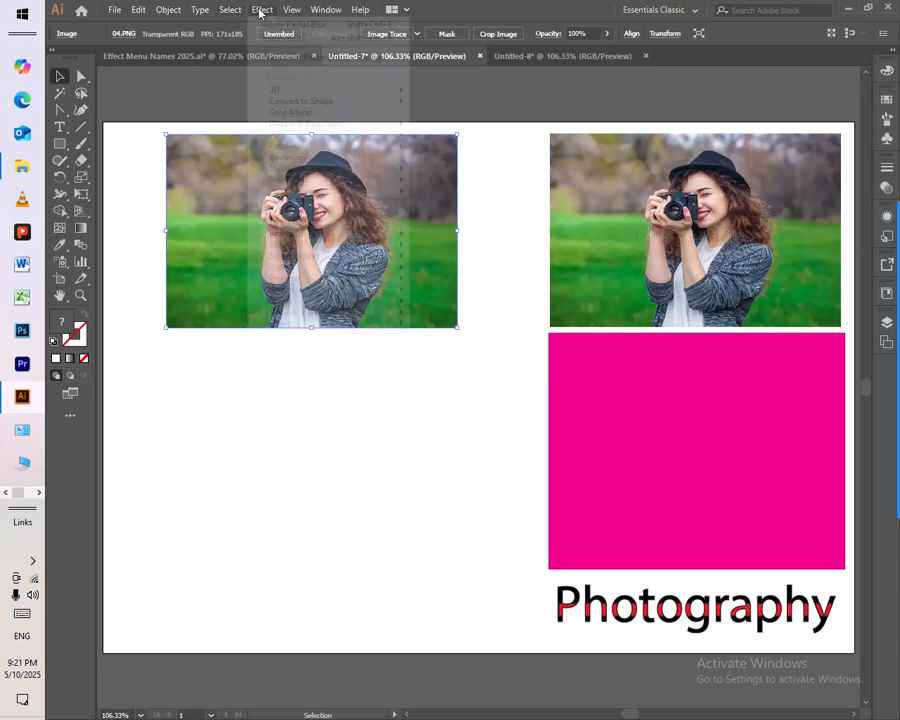
mouse_move(293, 254)
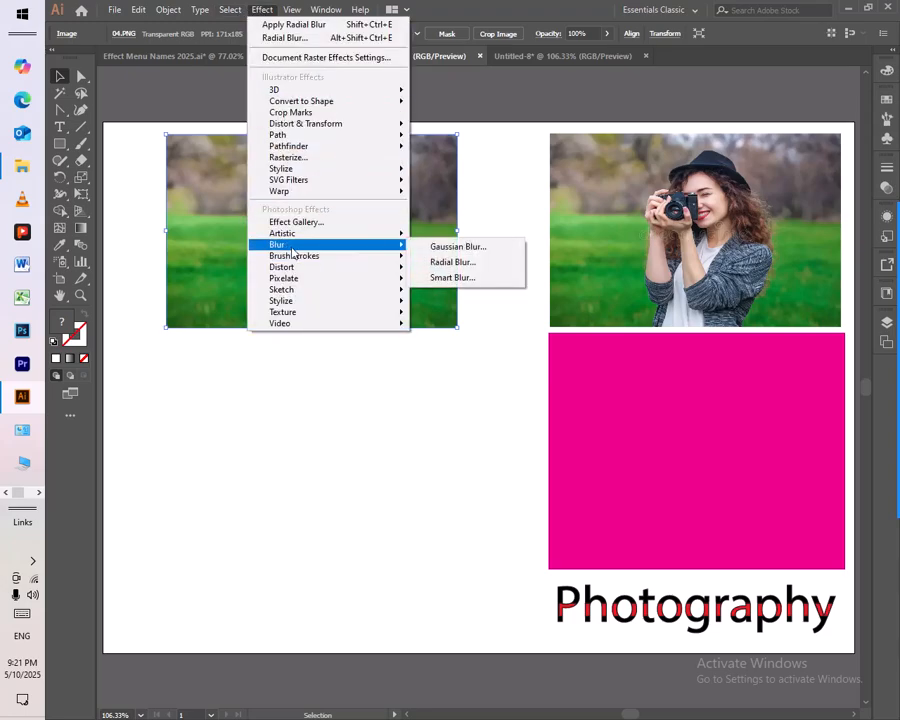
click(495, 279)
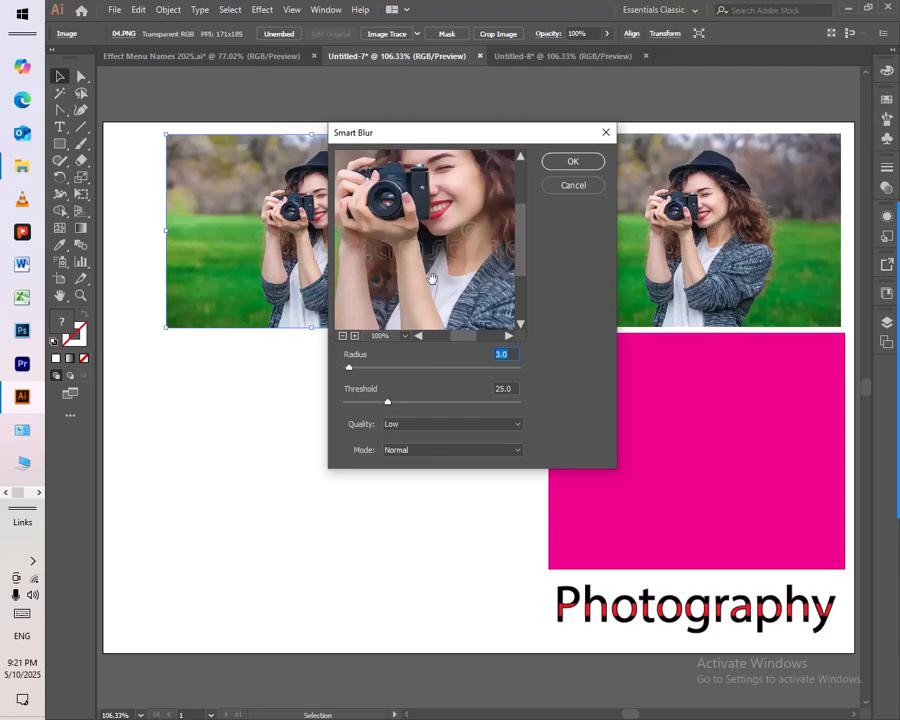
Step: Set the Smart Blur radius to 30.2, the threshold to 42.2 and the quality to High
click(343, 336)
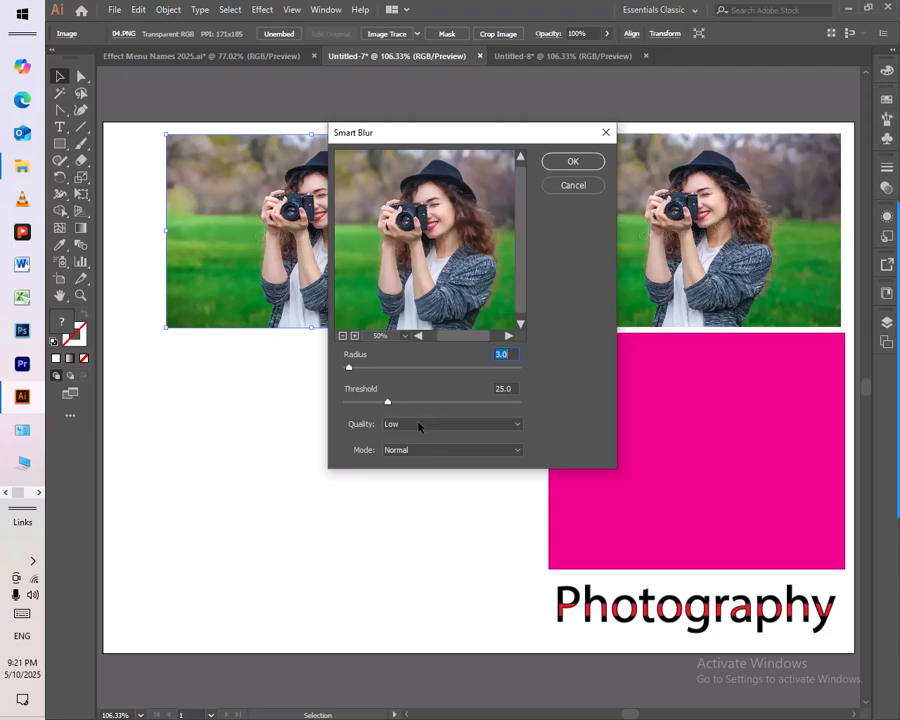
drag(388, 402, 417, 403)
click(349, 368)
drag(350, 369, 400, 379)
click(458, 425)
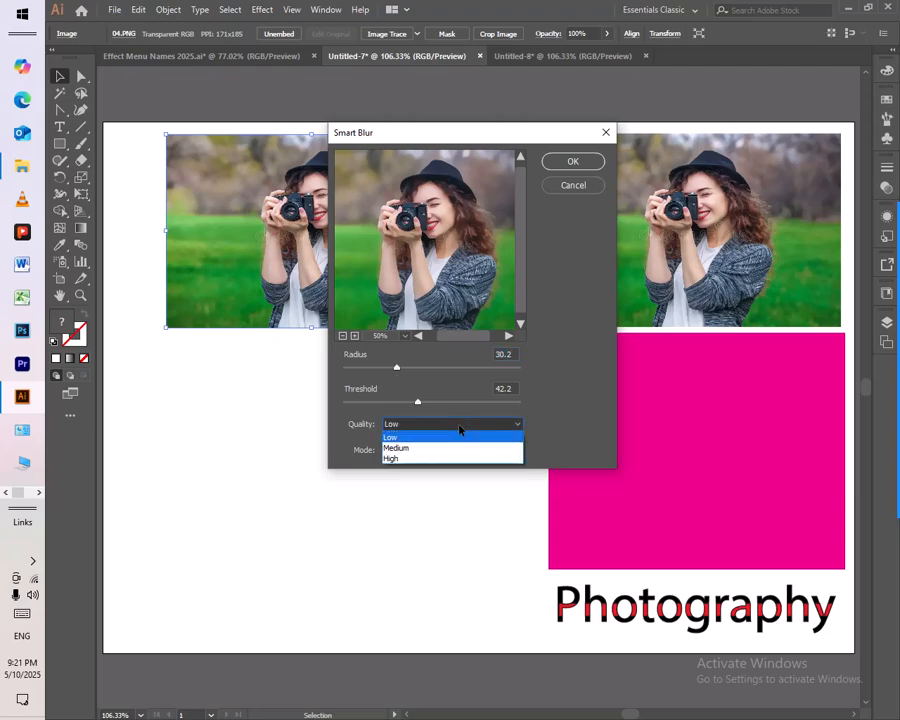
click(420, 458)
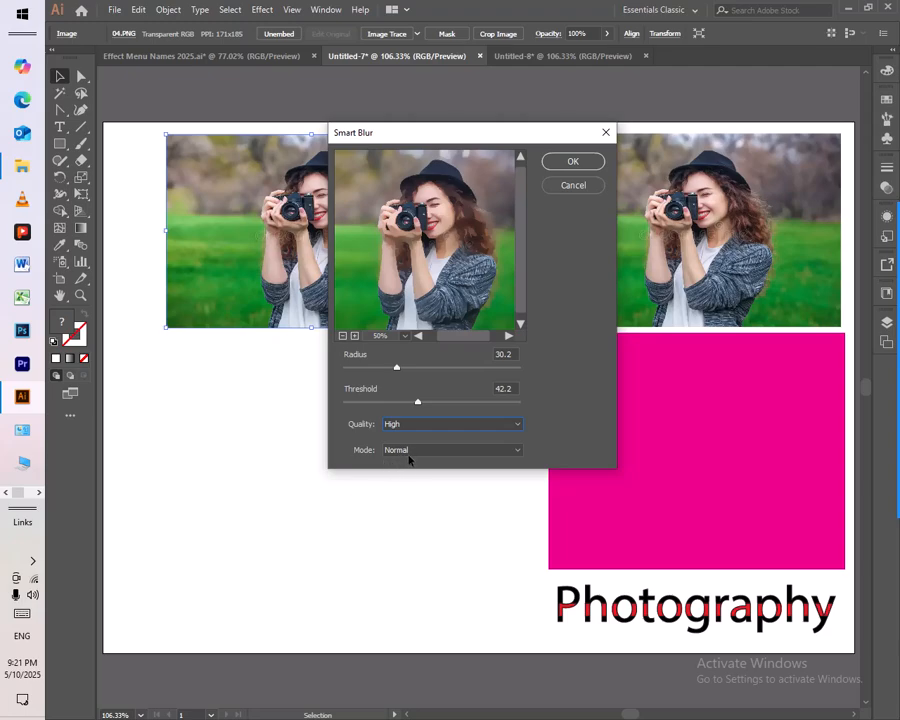
Step: Compare the Edge Only, Overlay Edge and Normal modes of Smart Blur in the preview of the photo copy
click(409, 455)
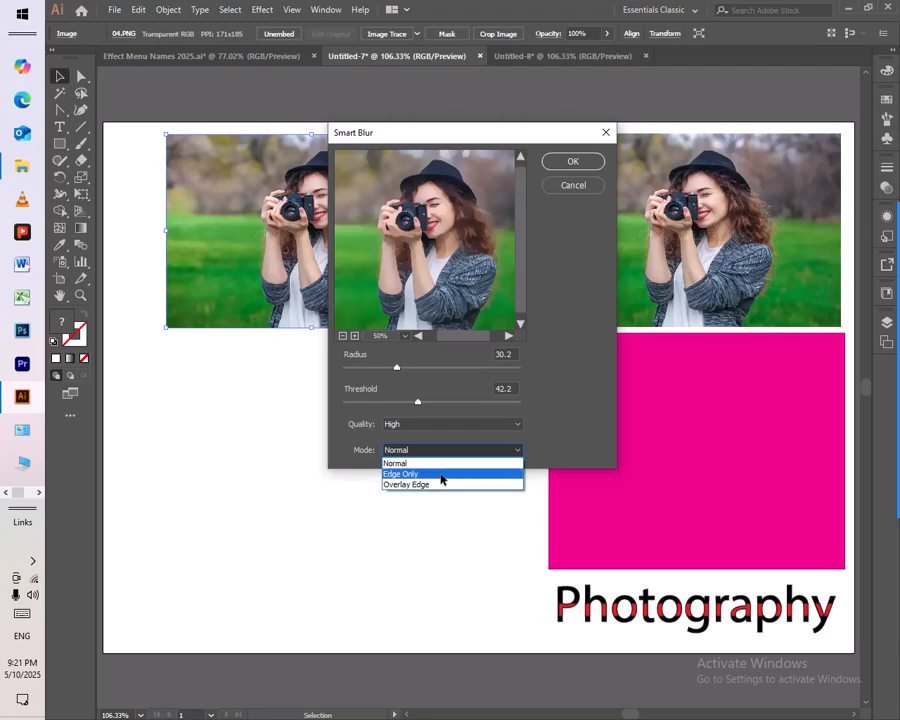
click(440, 474)
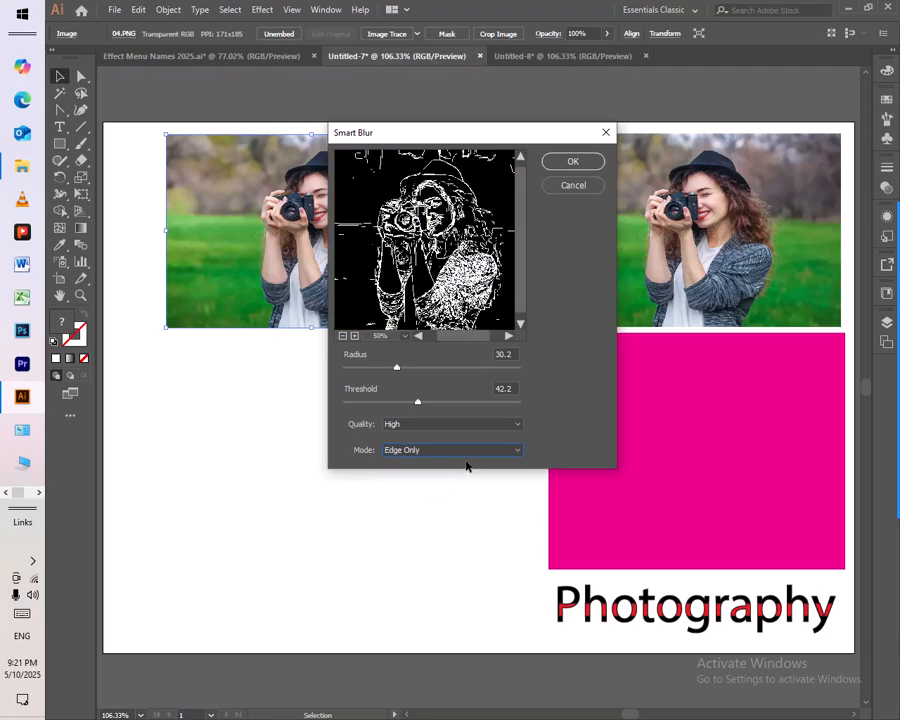
click(456, 458)
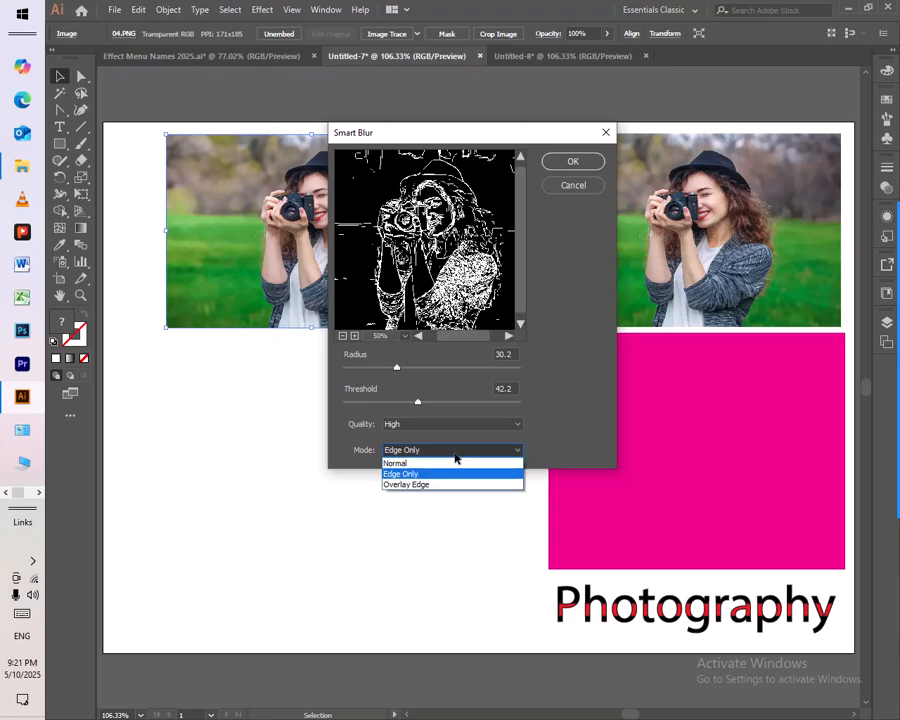
click(428, 491)
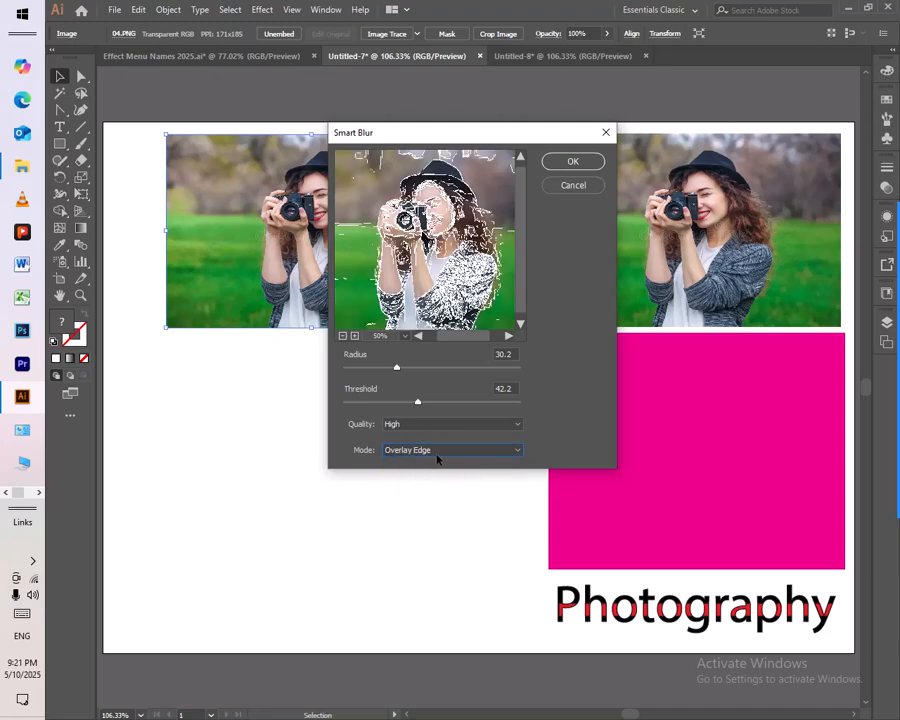
click(440, 453)
click(435, 455)
key(Up)
key(Up)
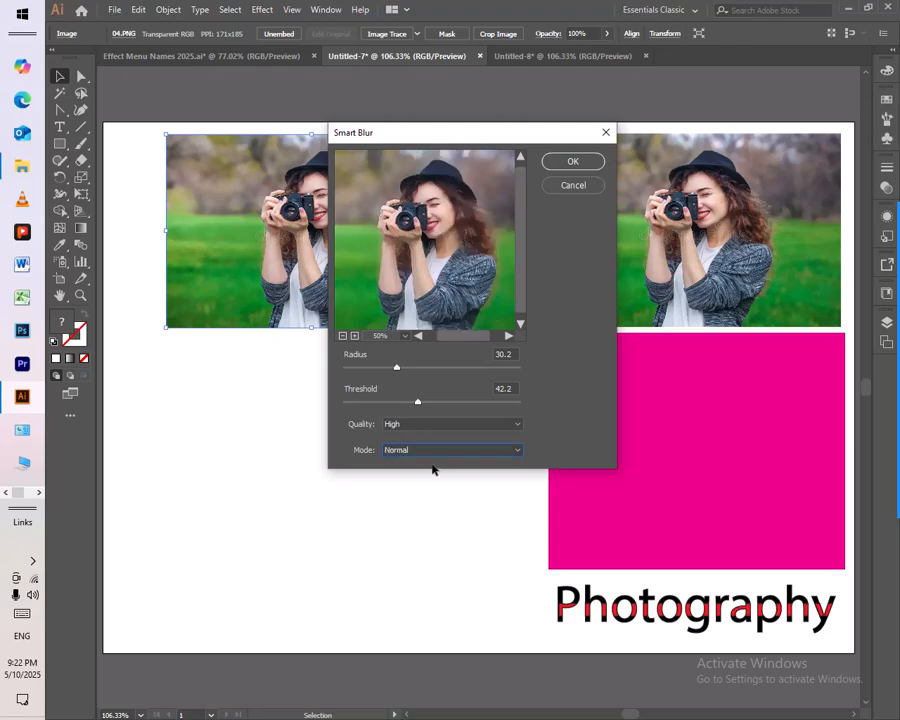
click(440, 450)
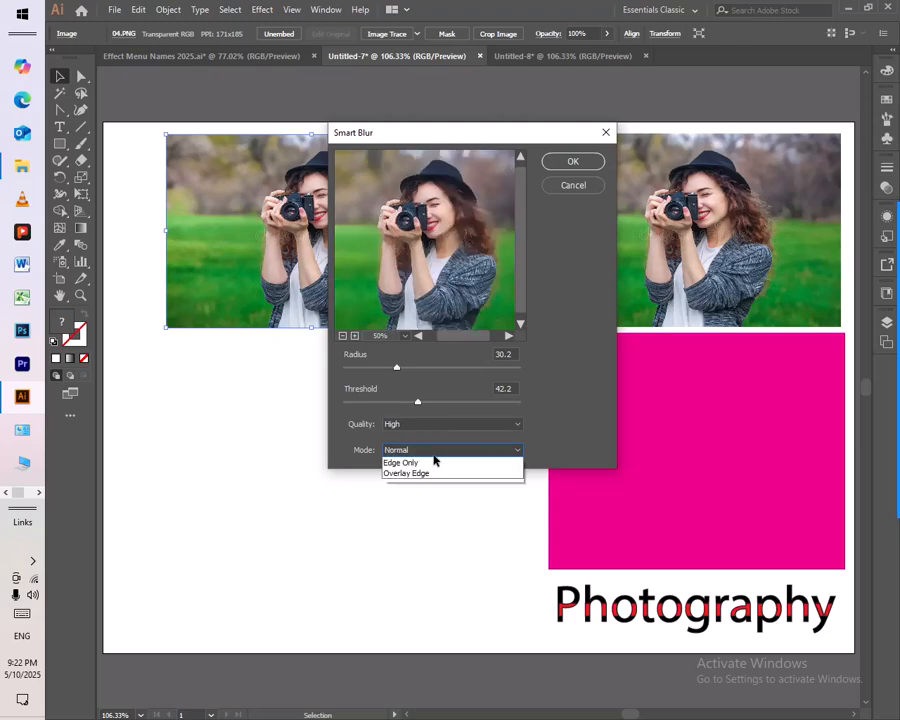
click(423, 473)
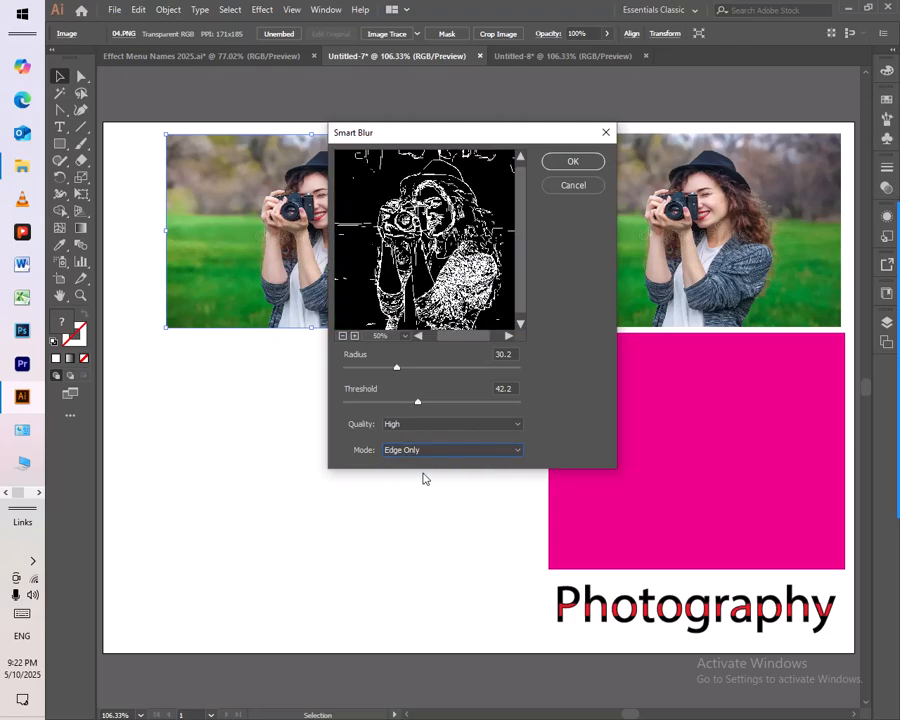
Step: Set the Smart Blur mode to Overlay Edge, check the preview and apply the effect to the photo copy
click(428, 455)
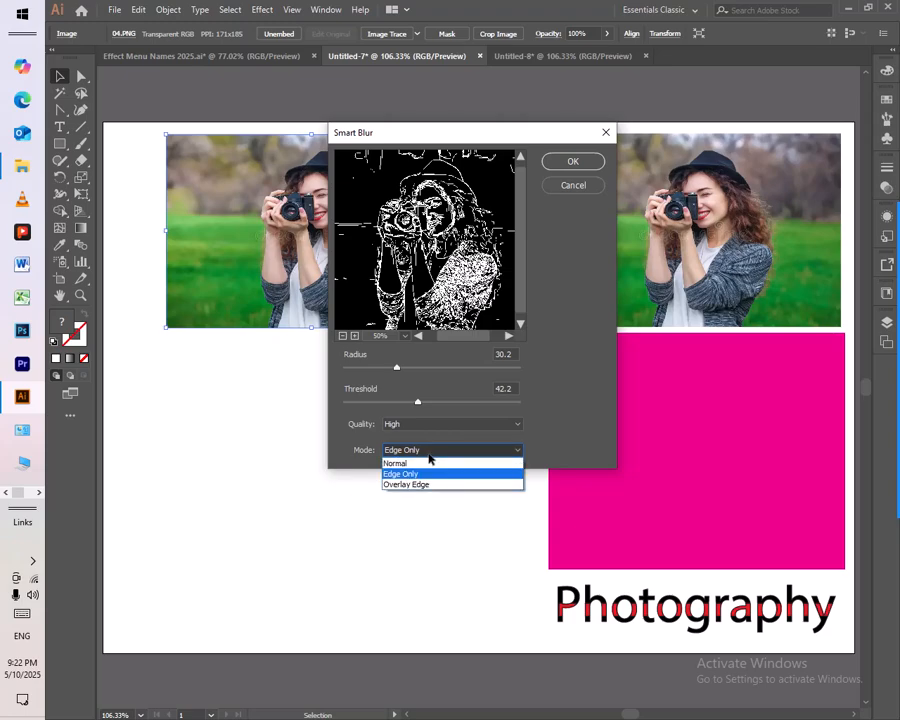
click(416, 481)
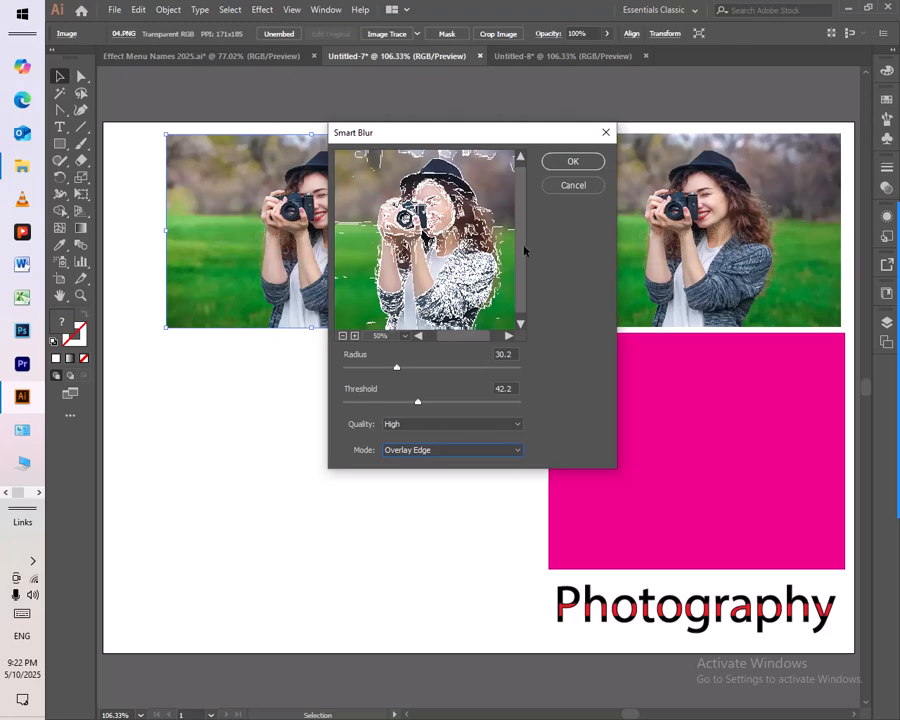
drag(521, 262, 522, 260)
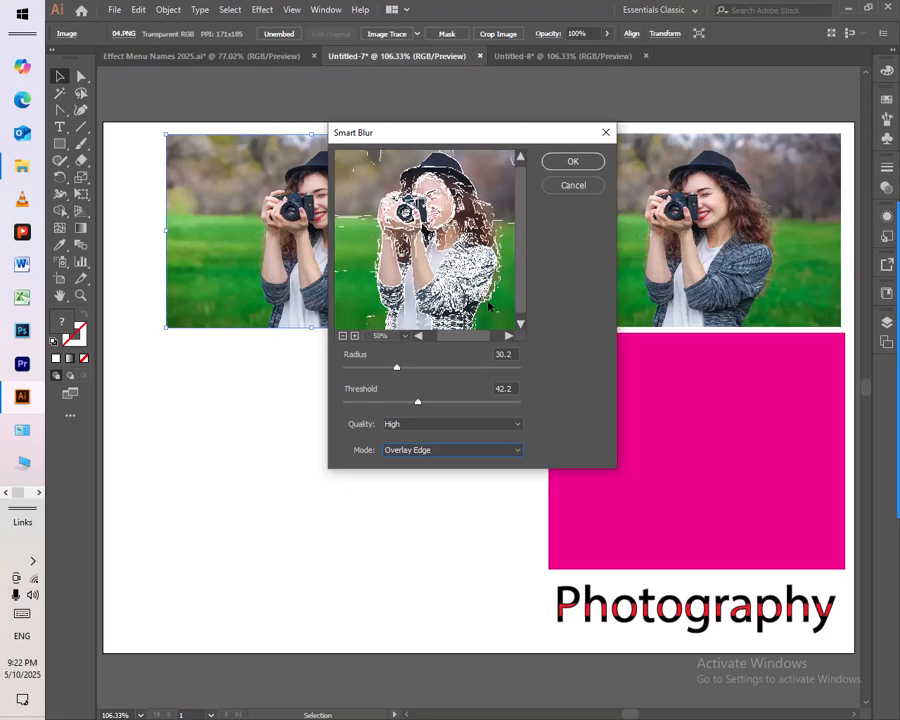
click(417, 335)
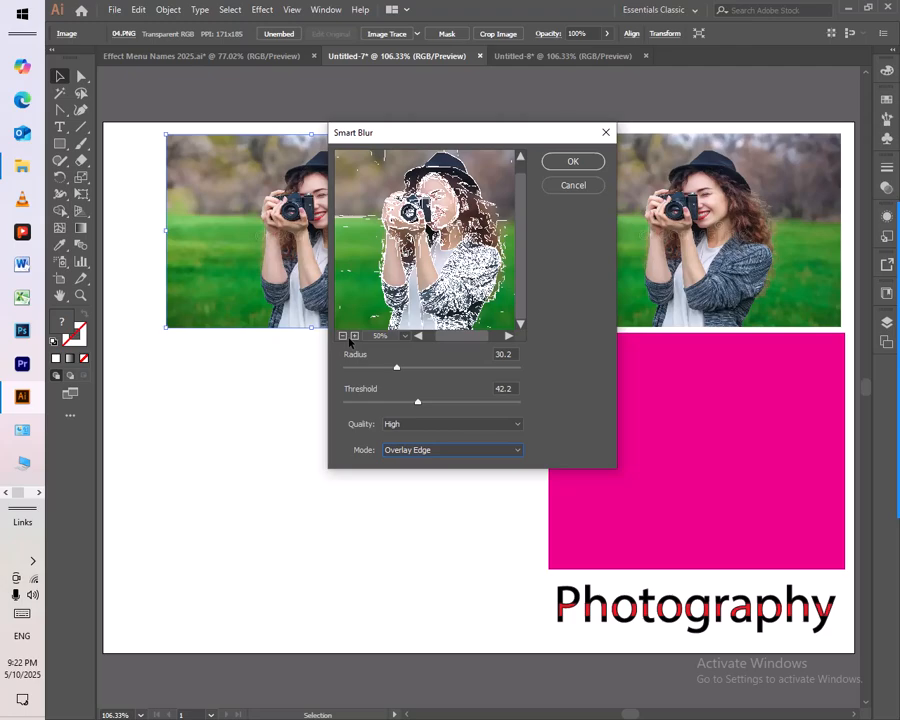
click(573, 162)
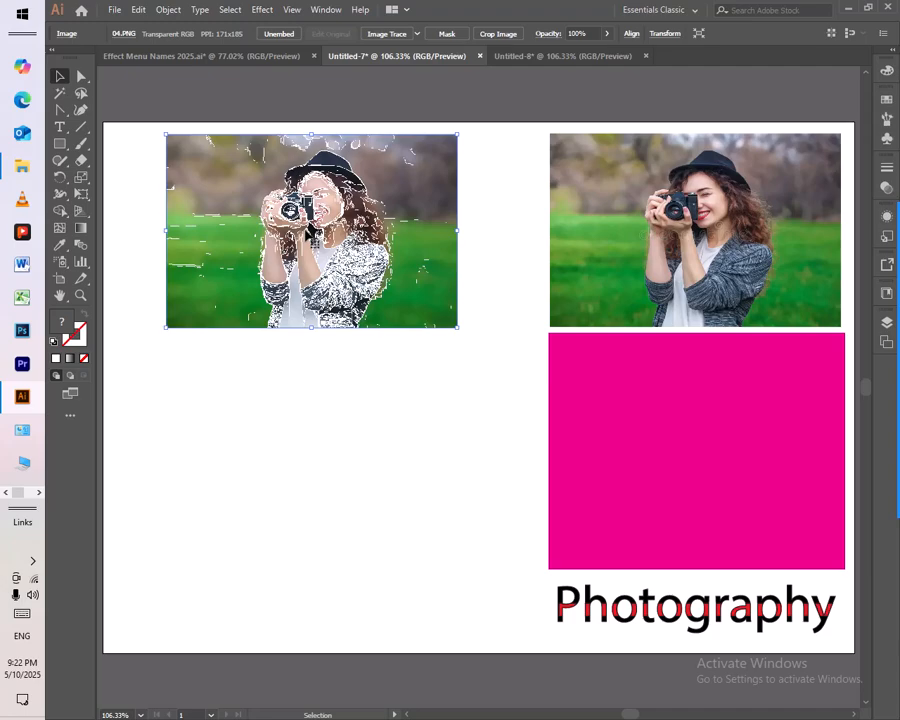
Step: Delete the Smart-Blurred copy and place a fresh copy of the original photo in the artboard's empty left area
key(Delete)
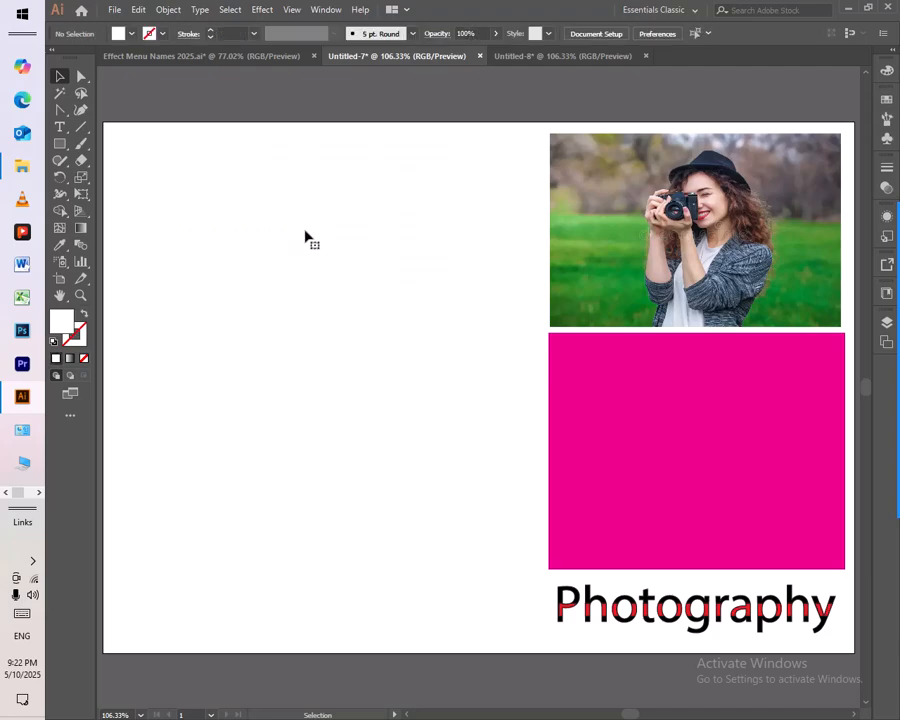
click(706, 242)
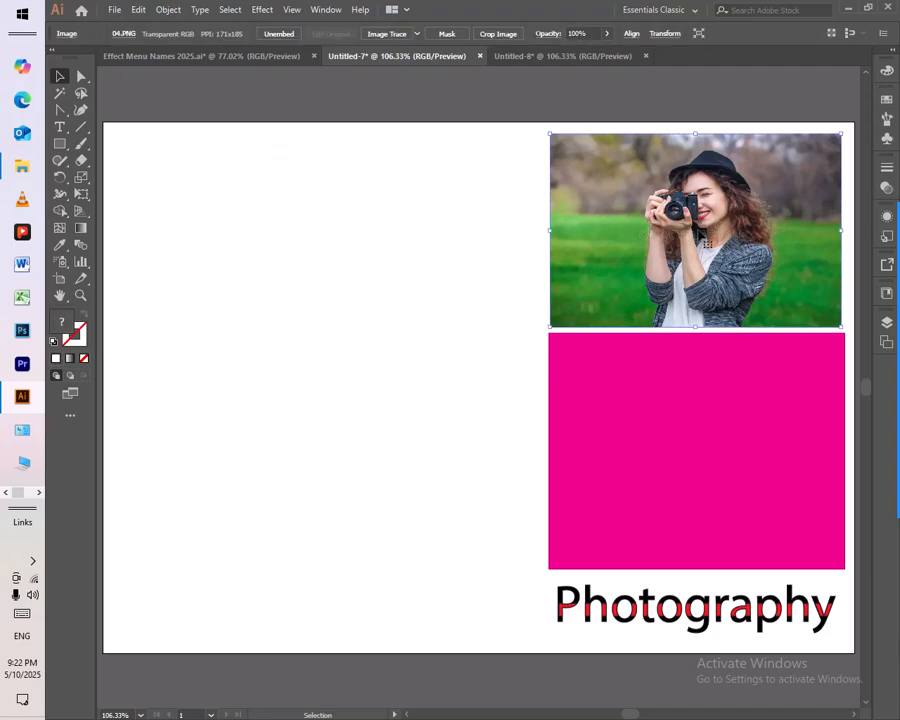
drag(700, 236, 343, 244)
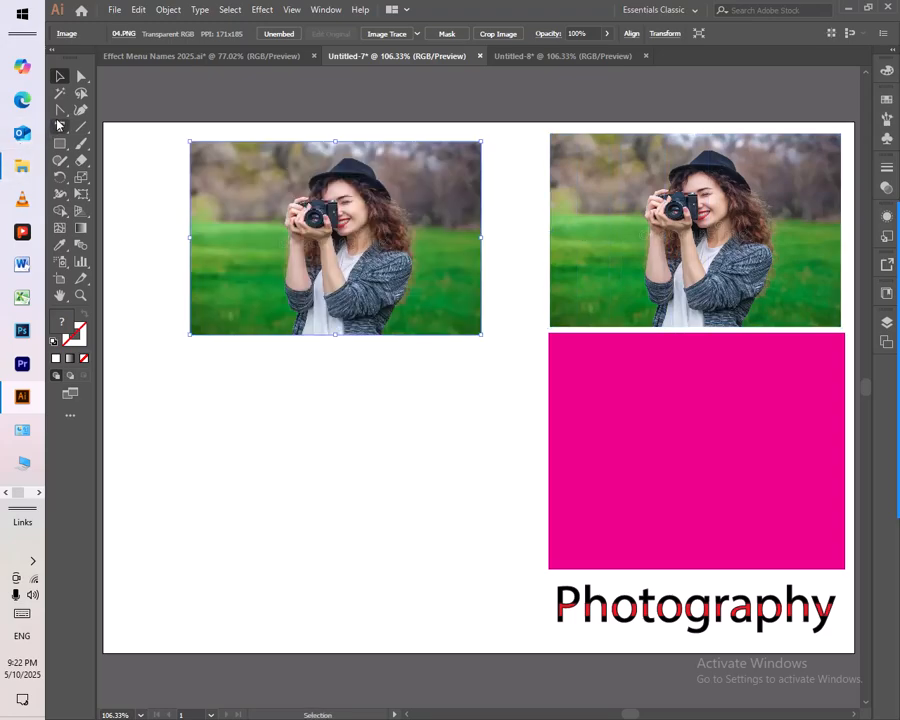
Step: Set up the Pen tool with no fill and a blue stroke of colour 0D08F2
click(59, 112)
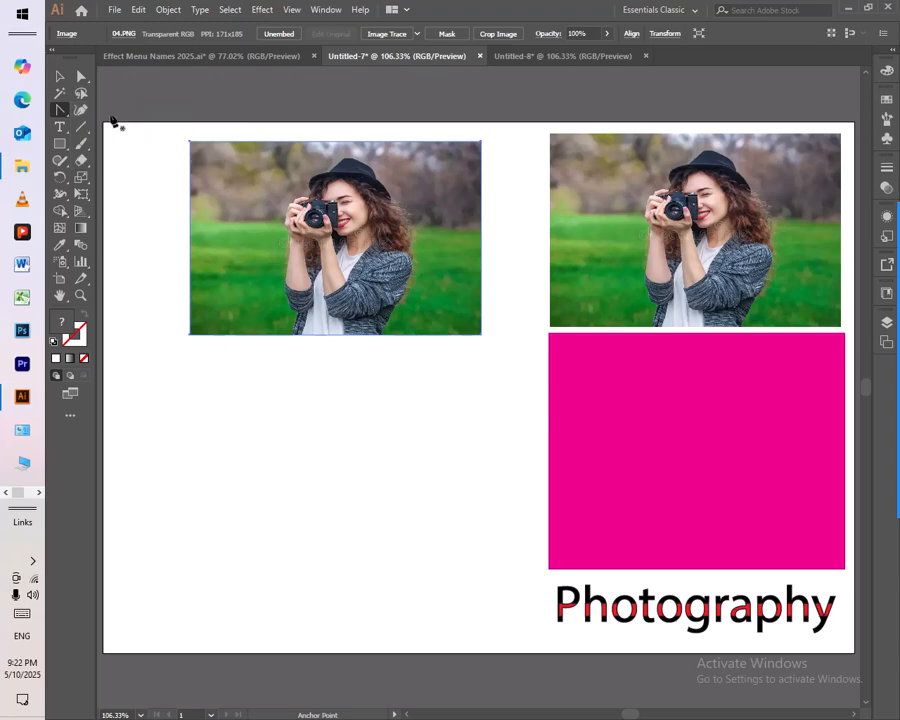
key(p)
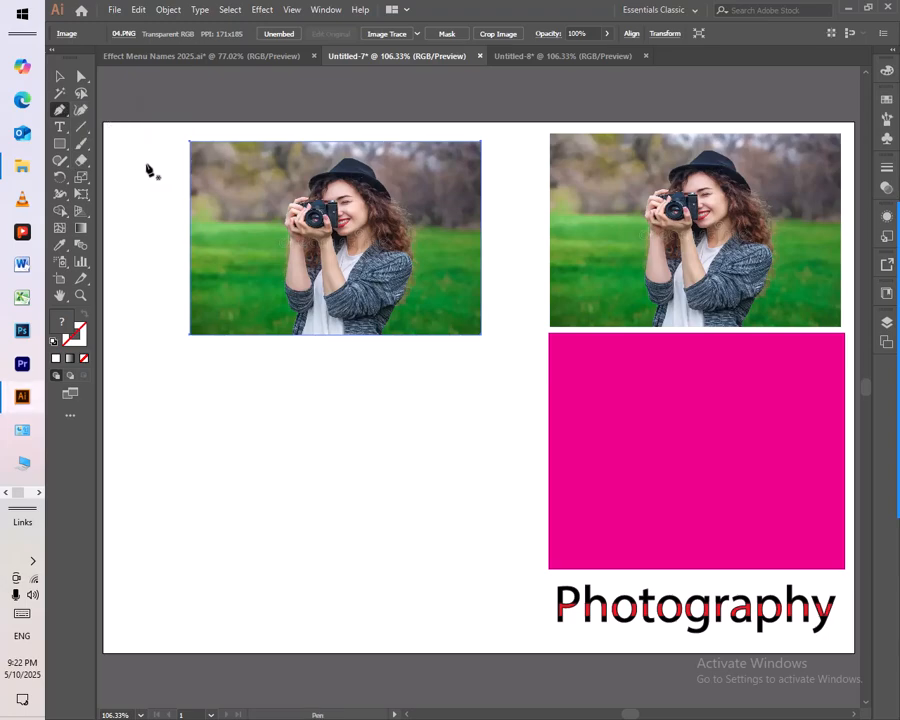
click(53, 342)
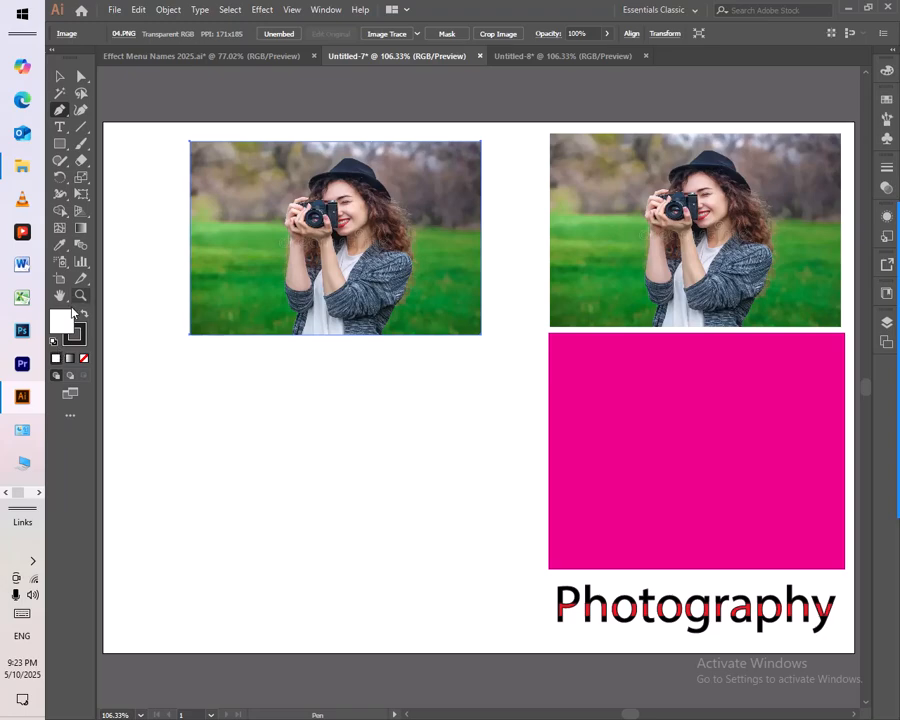
click(84, 357)
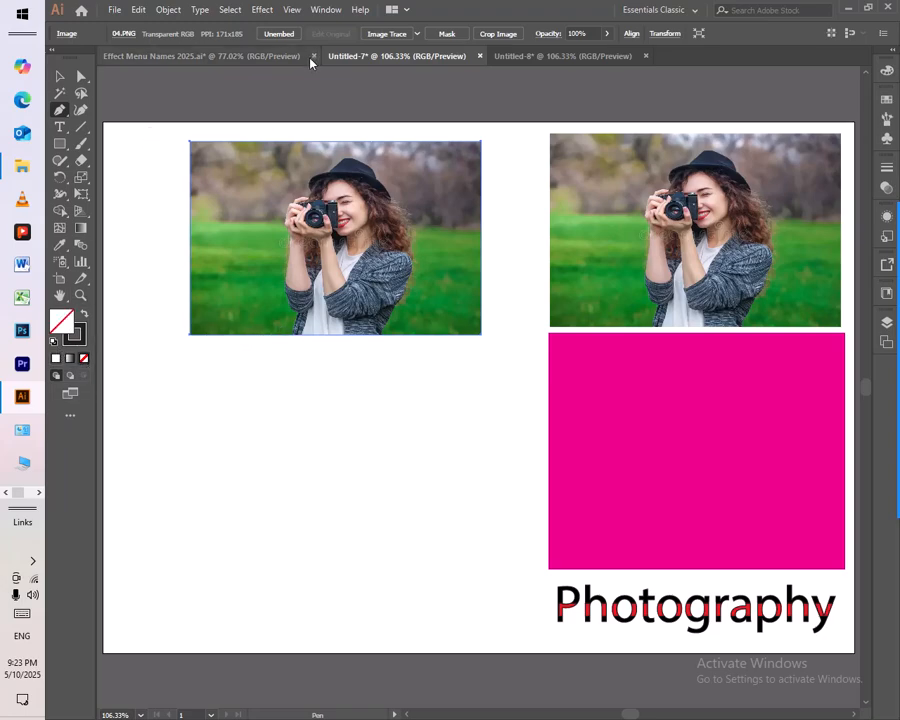
double_click(80, 340)
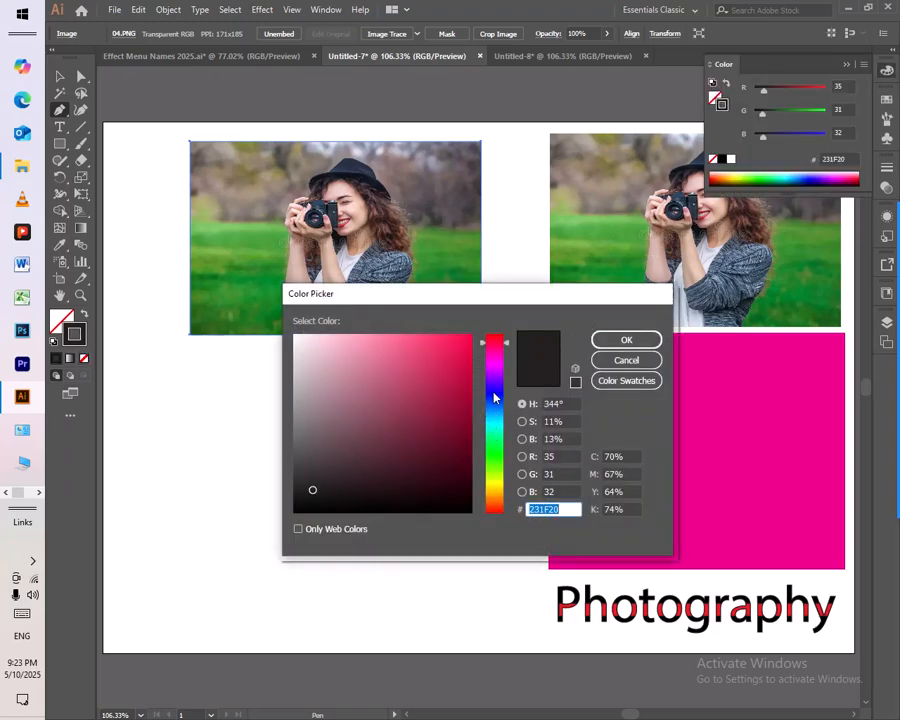
click(494, 396)
drag(450, 368, 510, 347)
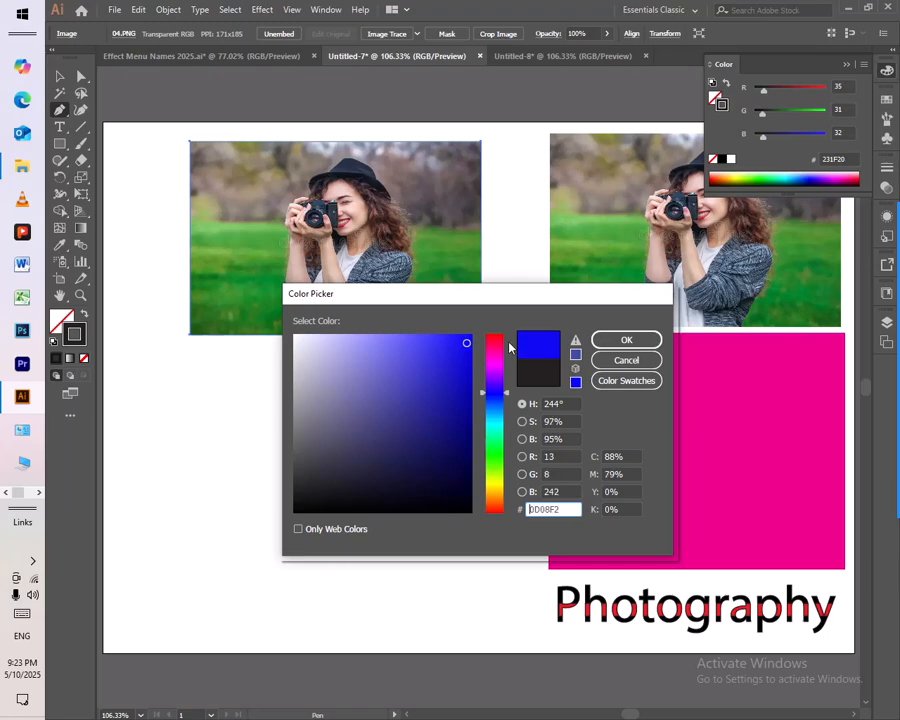
click(626, 340)
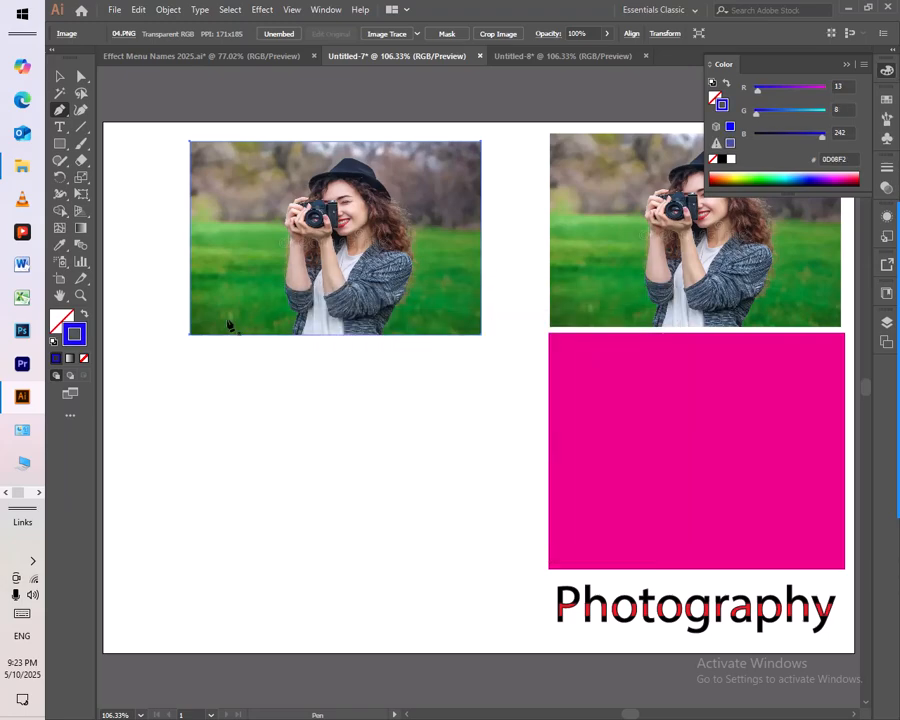
click(853, 65)
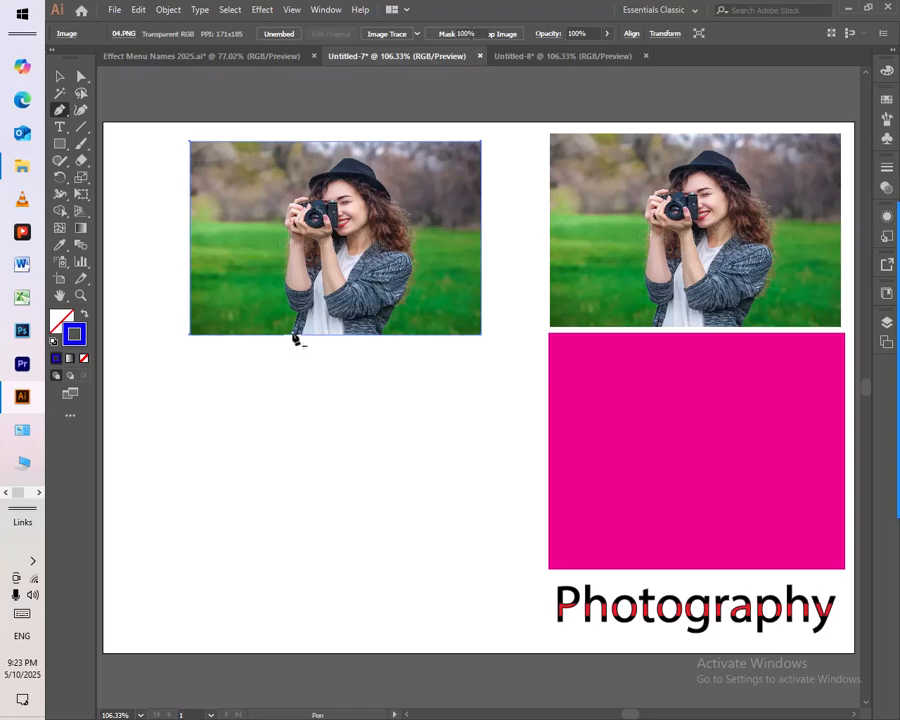
Step: Trace a closed Pen path roughly around the woman in the photo copy, from the jacket's lower edge over the hat and back
click(297, 330)
click(291, 317)
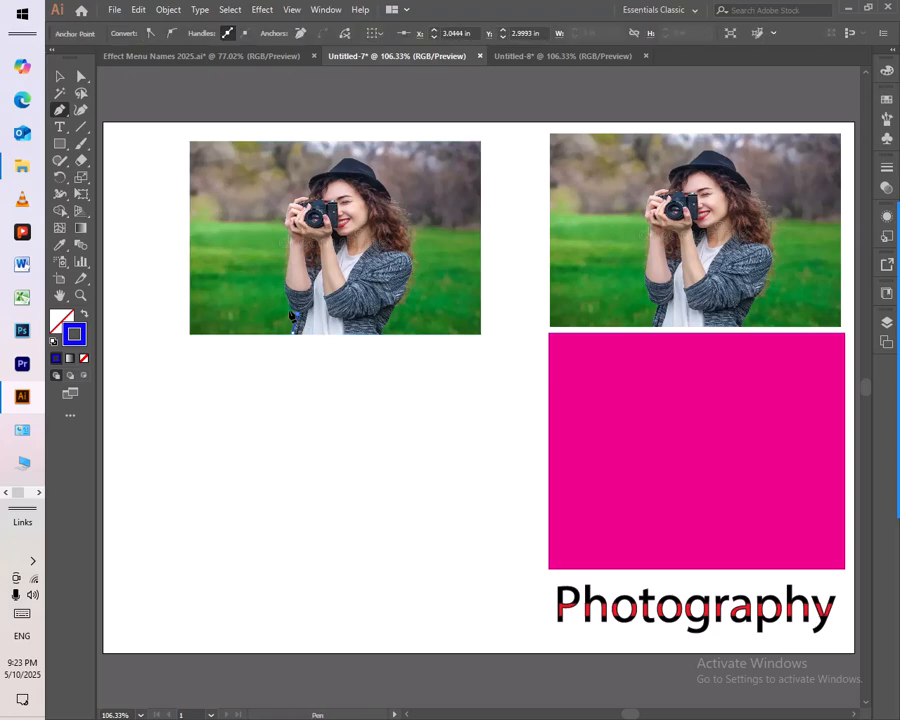
click(286, 304)
click(288, 233)
click(304, 197)
click(312, 180)
click(336, 170)
click(346, 157)
click(378, 176)
click(412, 262)
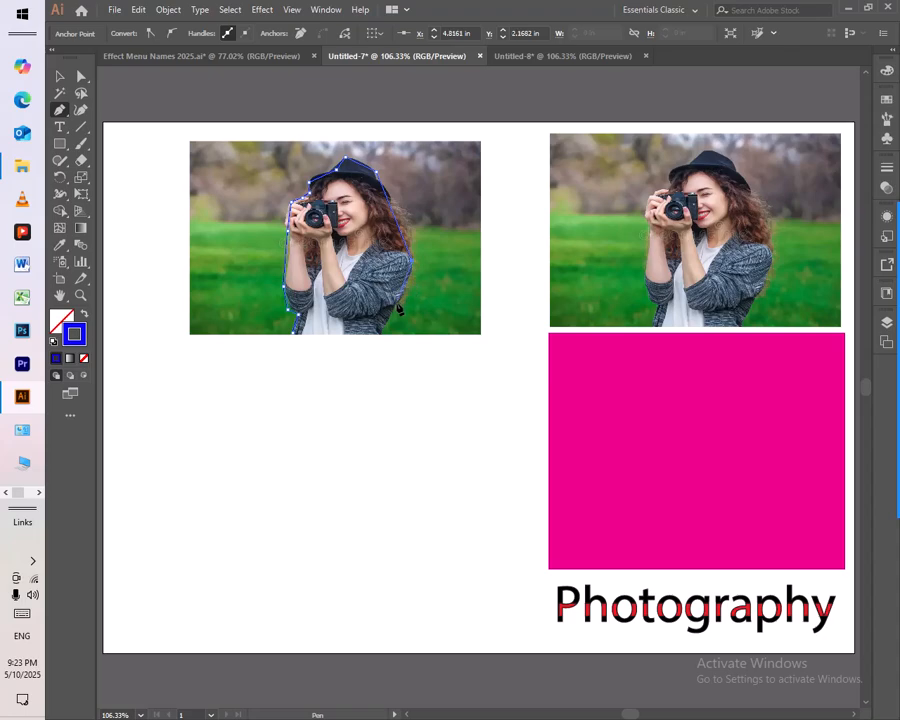
click(383, 333)
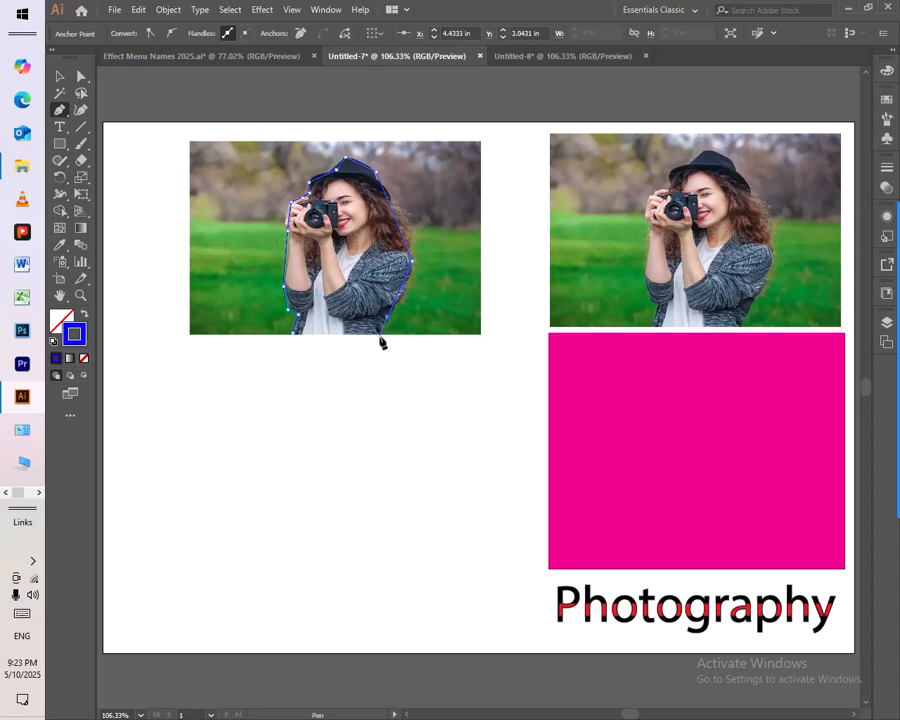
click(291, 338)
Step: Select the photo copy together with the traced path and make a clipping mask that cuts out the woman
click(60, 76)
mouse_move(140, 172)
mouse_down()
mouse_move(250, 240)
mouse_move(383, 268)
mouse_up()
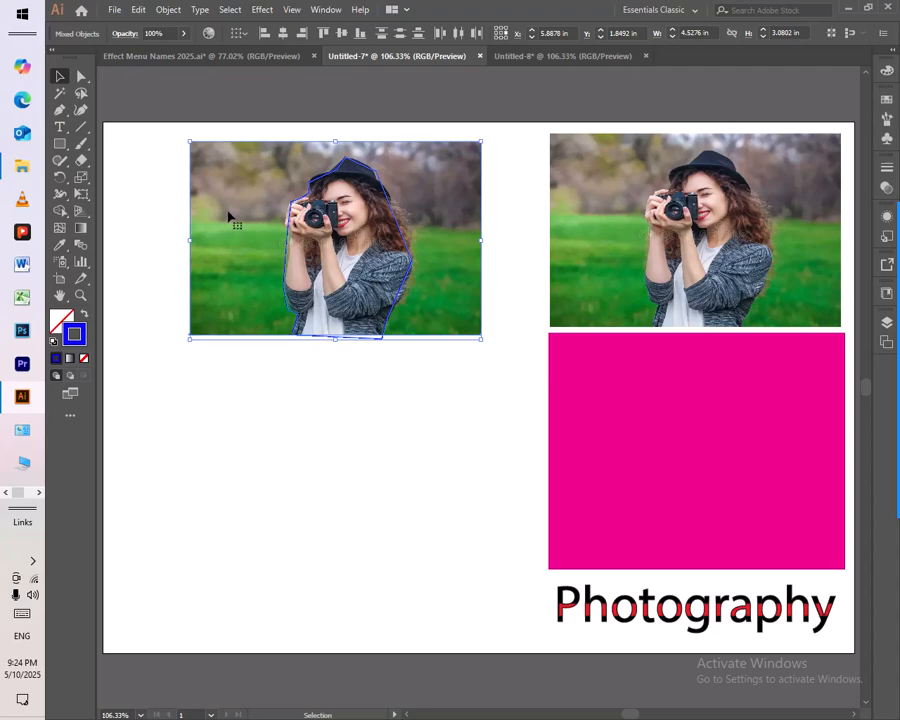
right_click(331, 239)
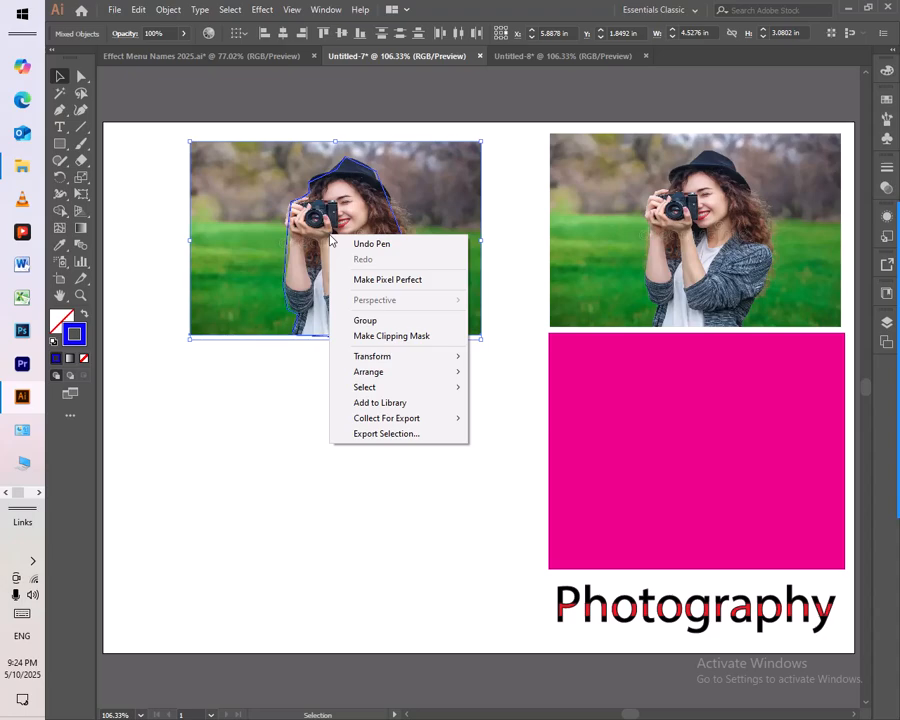
click(380, 339)
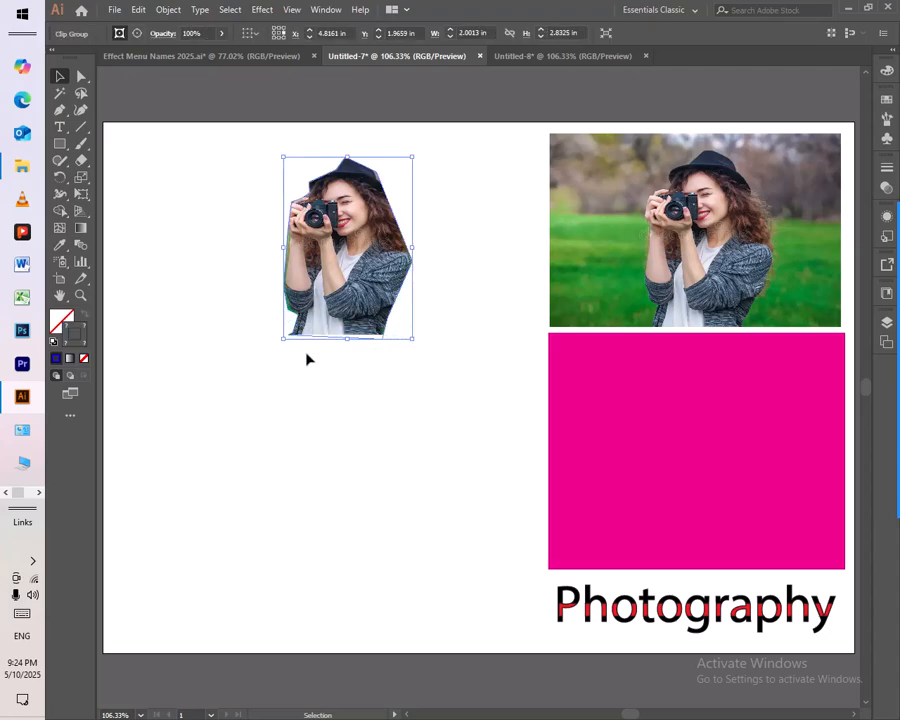
click(418, 408)
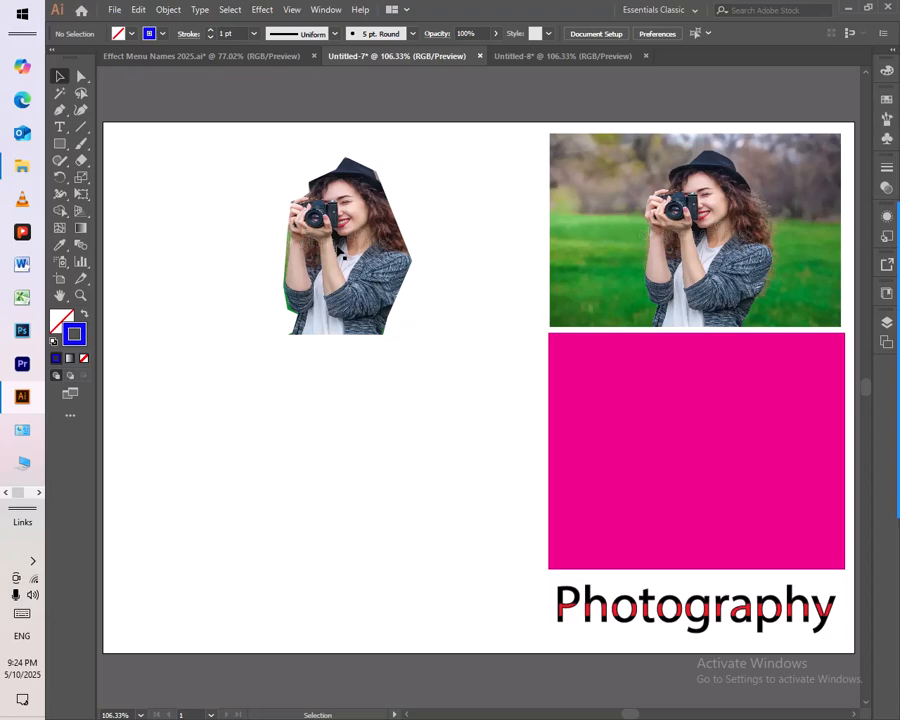
Step: Place a copy of the woman's cutout on the magenta rectangle and move the first cutout up beside the original photo
click(350, 288)
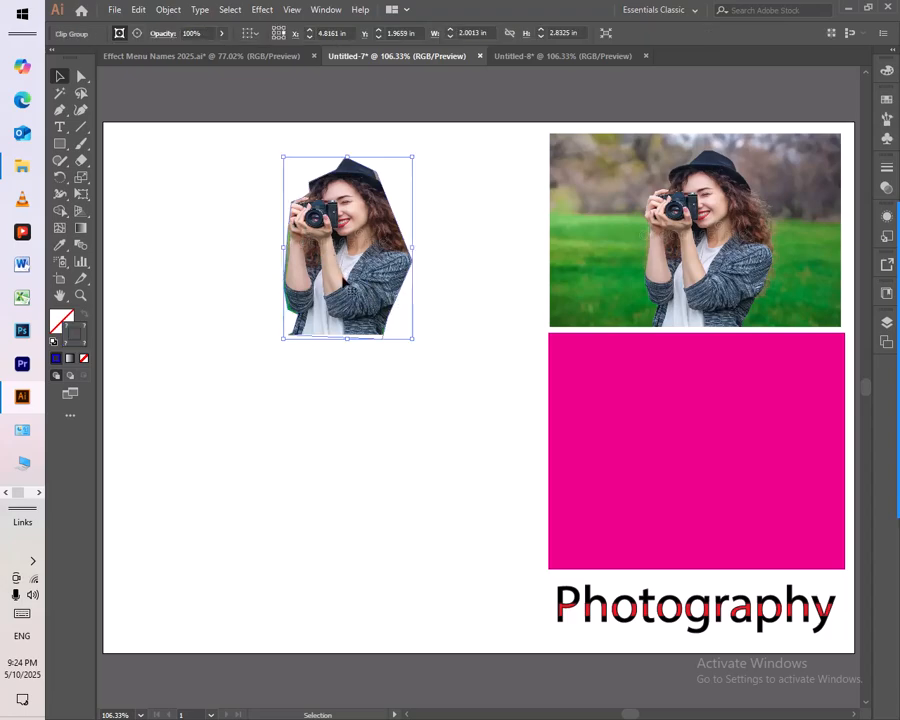
drag(344, 277, 688, 462)
drag(490, 410, 600, 490)
drag(332, 266, 433, 230)
Step: Copy the magenta rectangle with its cutout into the artboard's empty left half and apply a 3.1-pixel Gaussian Blur to the copy
drag(421, 404, 732, 480)
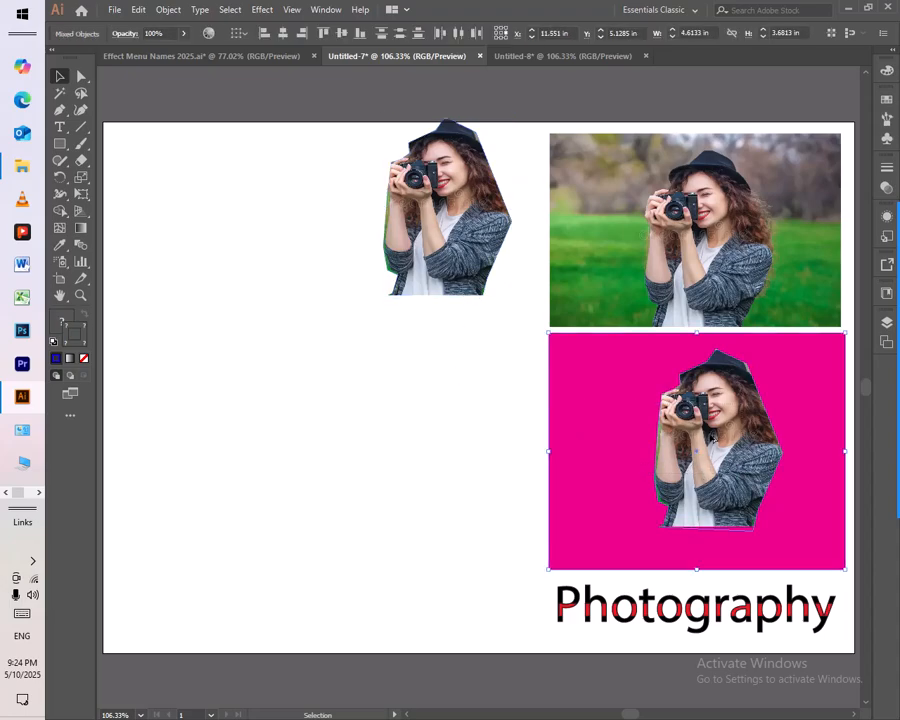
drag(705, 438, 286, 414)
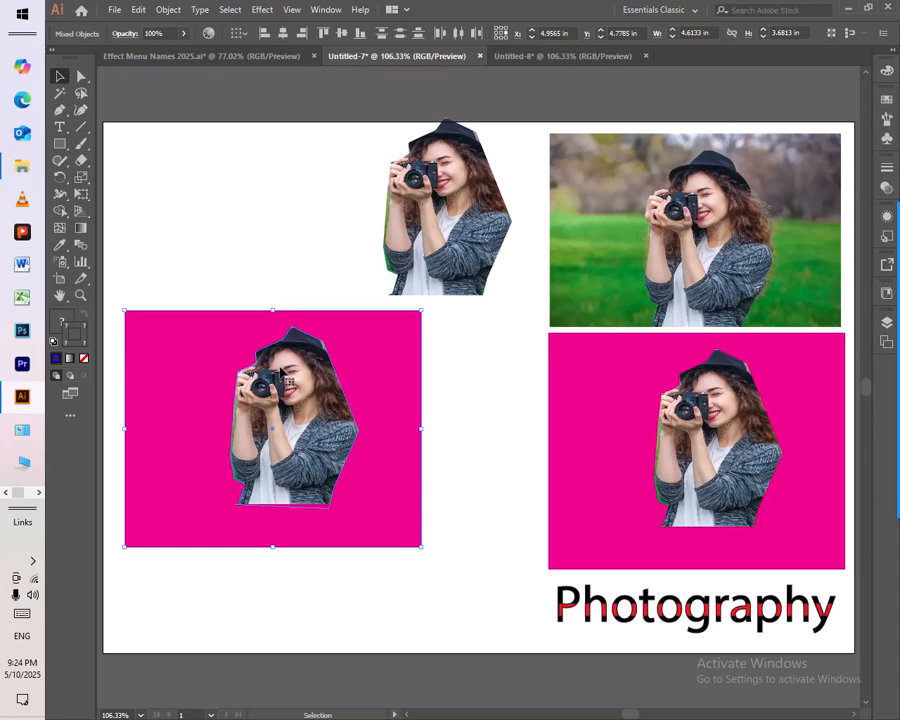
click(263, 10)
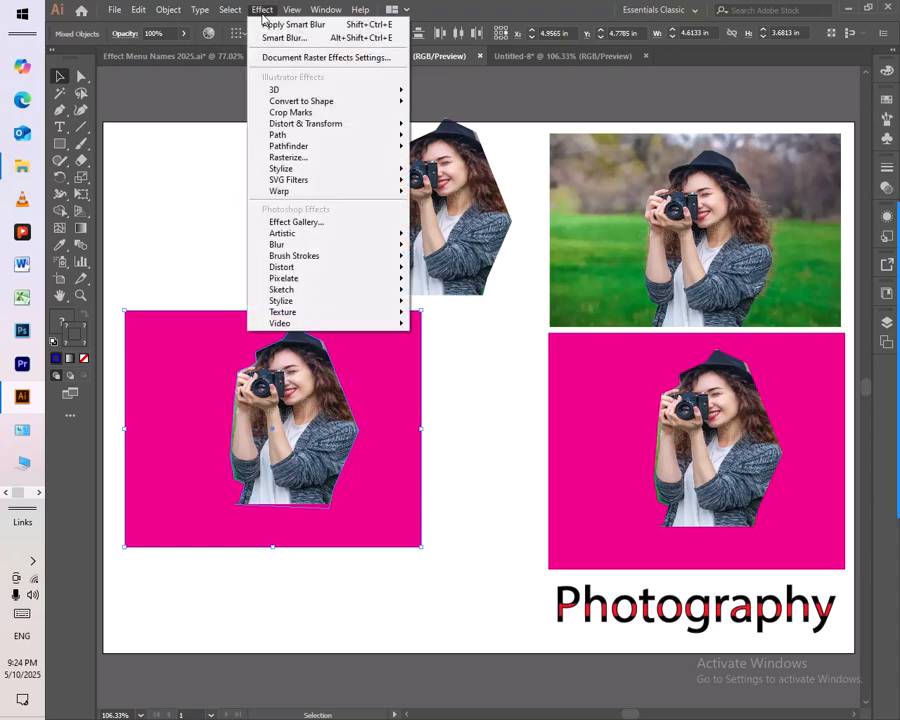
mouse_move(297, 245)
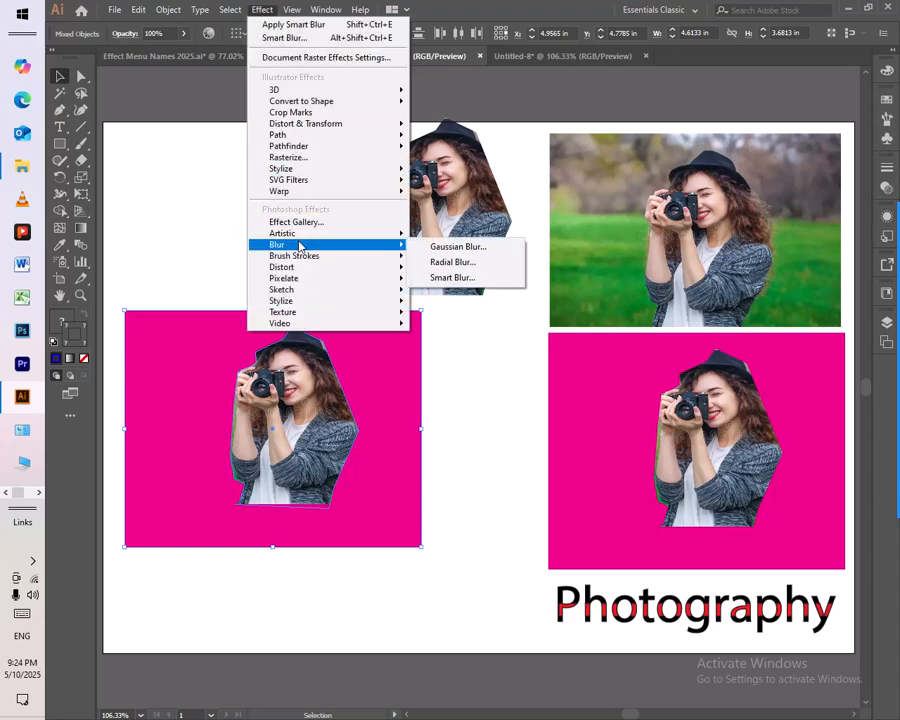
click(504, 247)
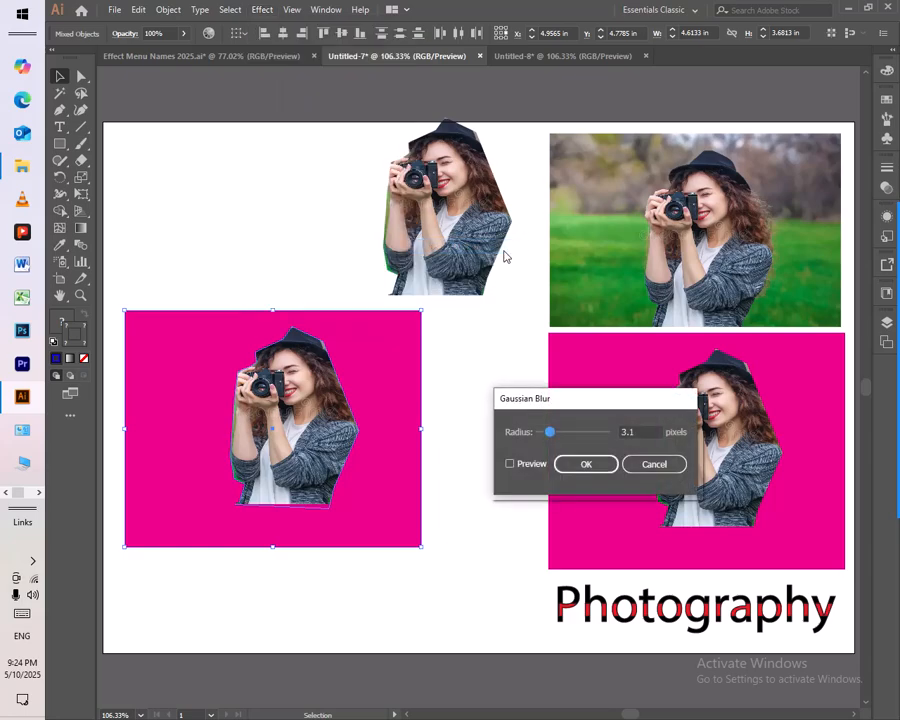
click(529, 465)
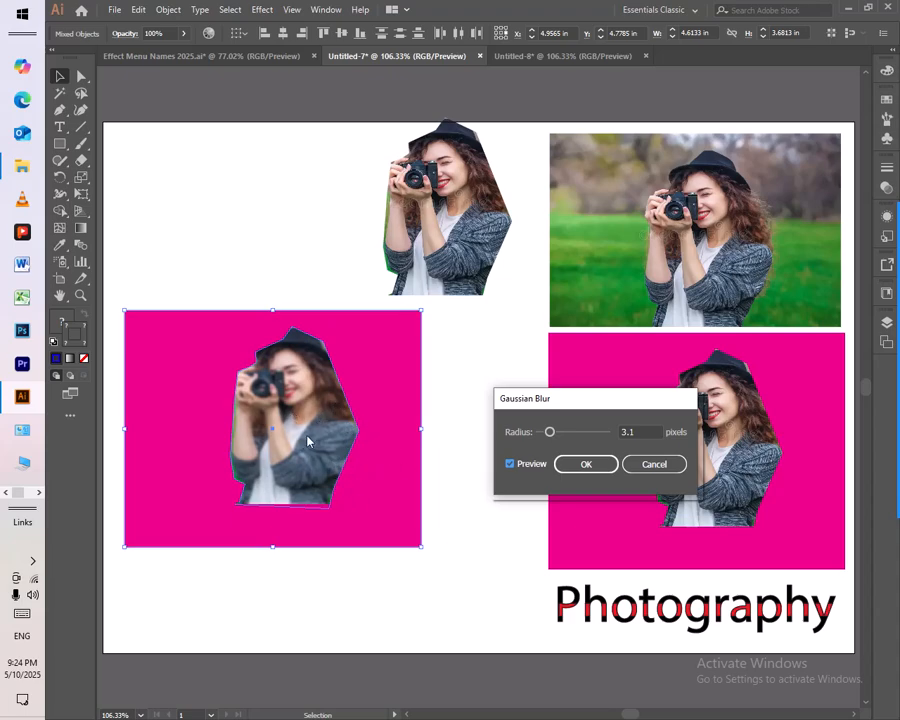
click(596, 460)
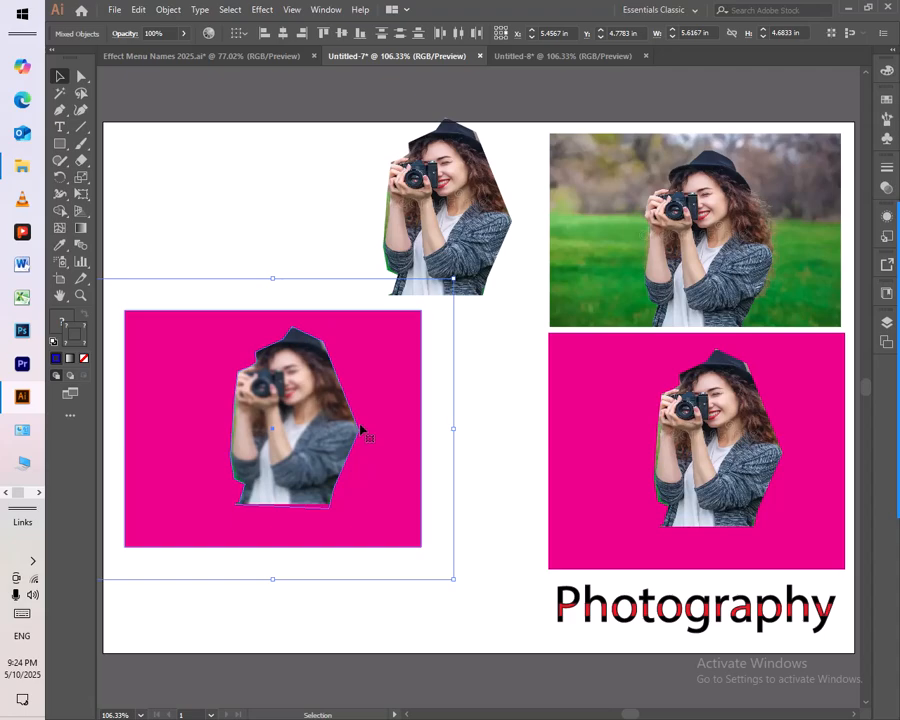
Step: Undo the Gaussian Blur on the copied group and shift the copied cutout to the left over its magenta rectangle
key(a)
key(v)
key(ctrl+z)
drag(318, 422, 248, 432)
click(432, 384)
click(290, 410)
Step: Apply a Gaussian Blur with a 1.8-pixel radius to the copied magenta rectangle only
click(344, 396)
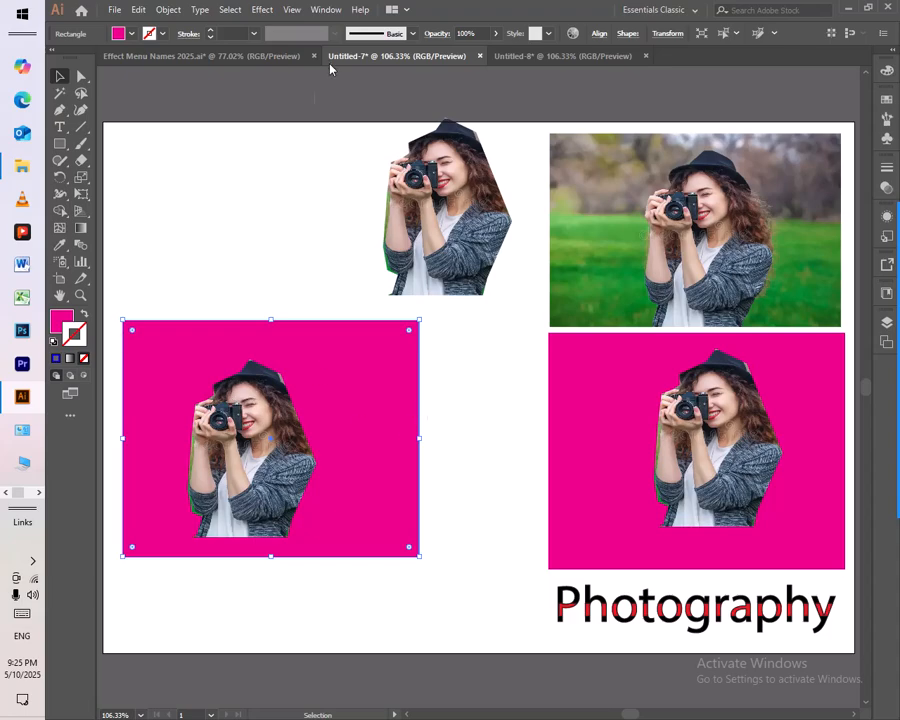
click(265, 12)
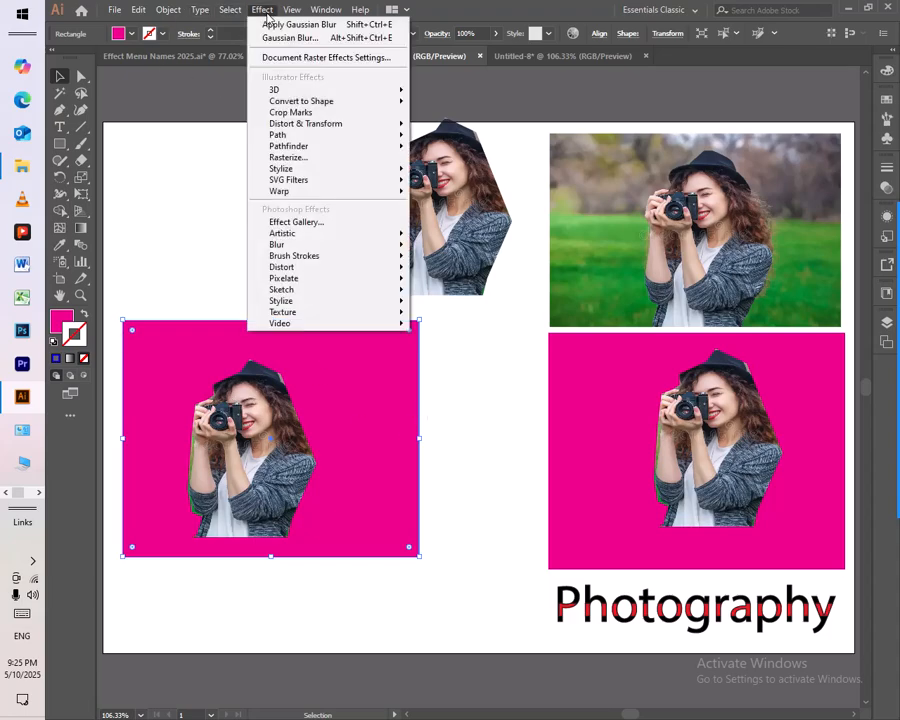
mouse_move(303, 245)
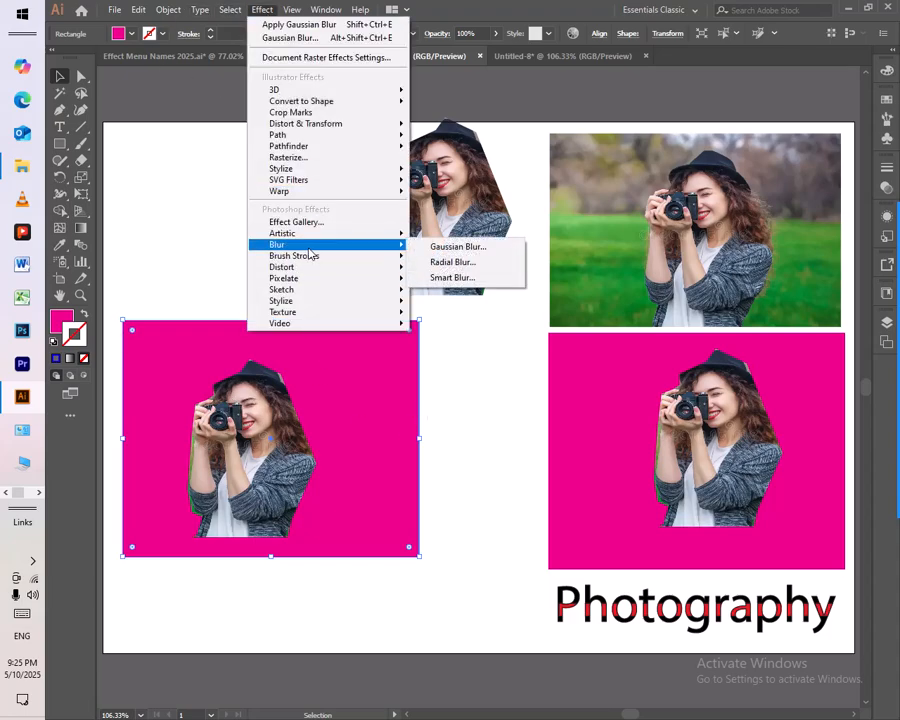
click(484, 249)
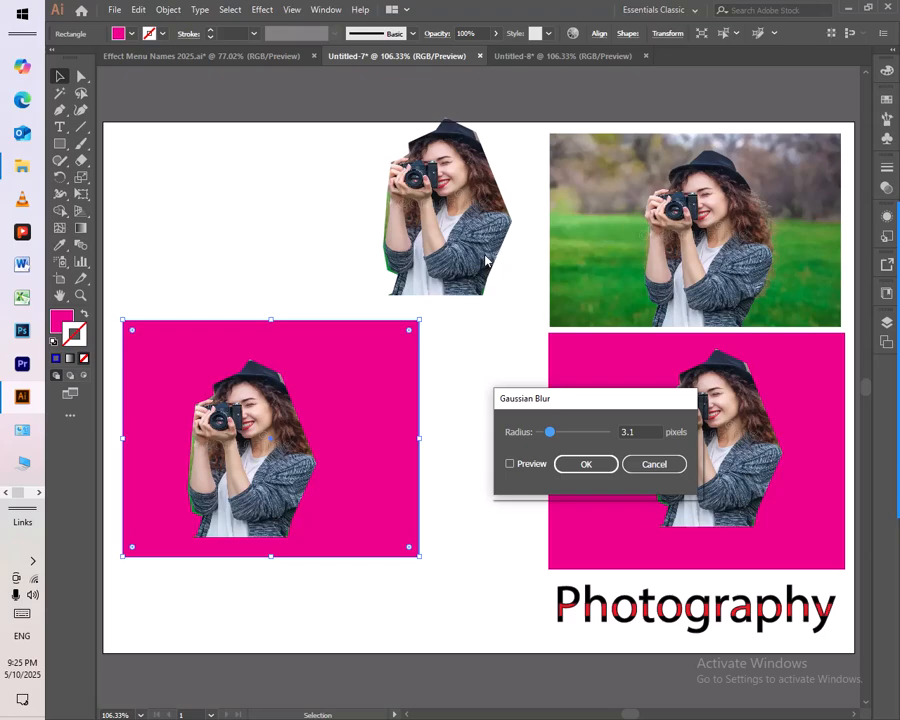
click(531, 464)
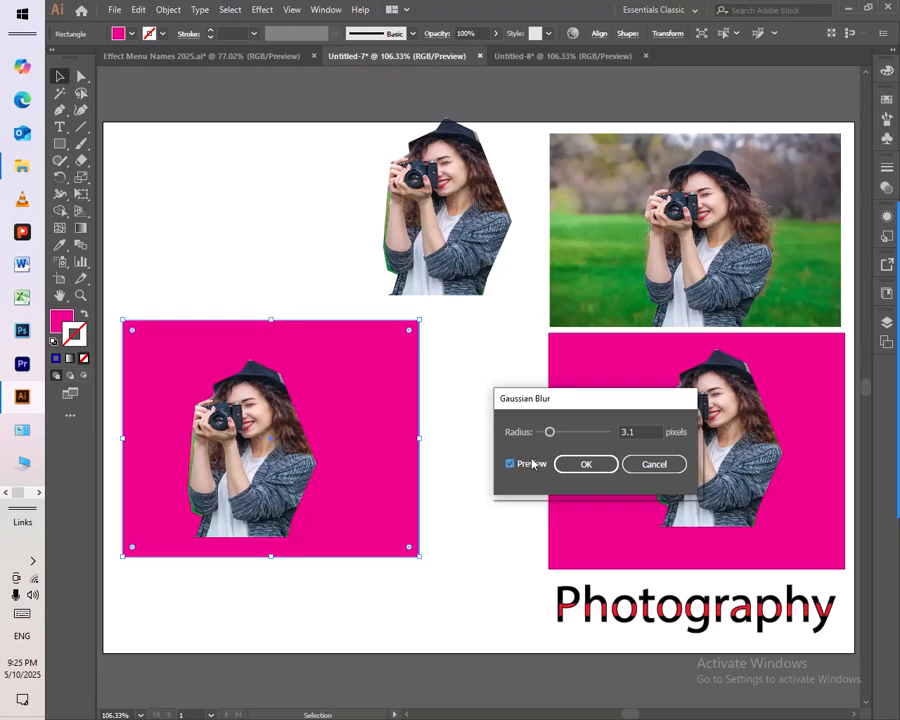
drag(549, 432, 543, 432)
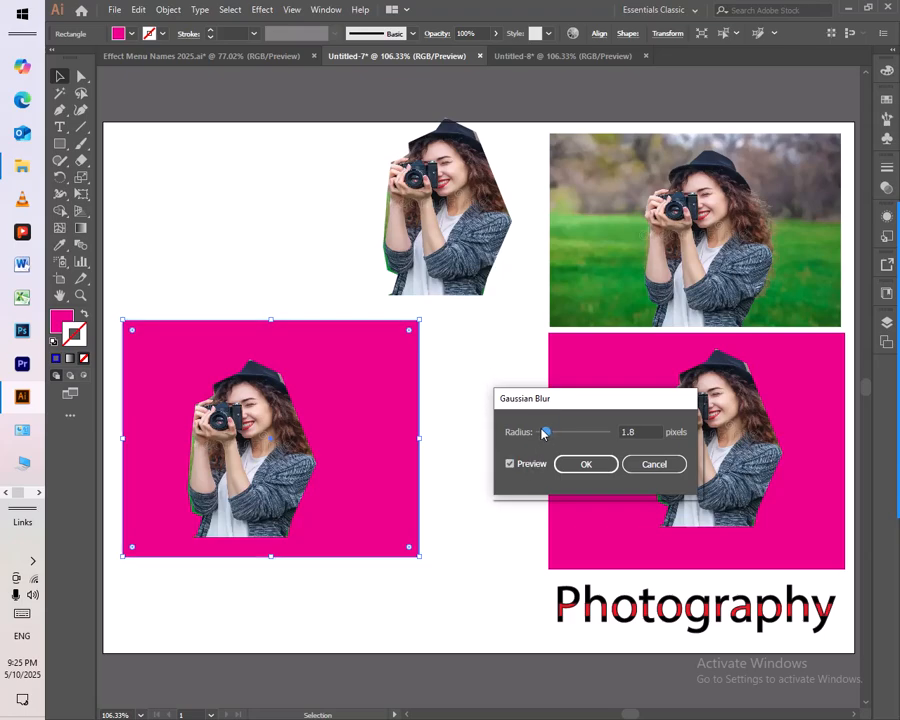
click(587, 464)
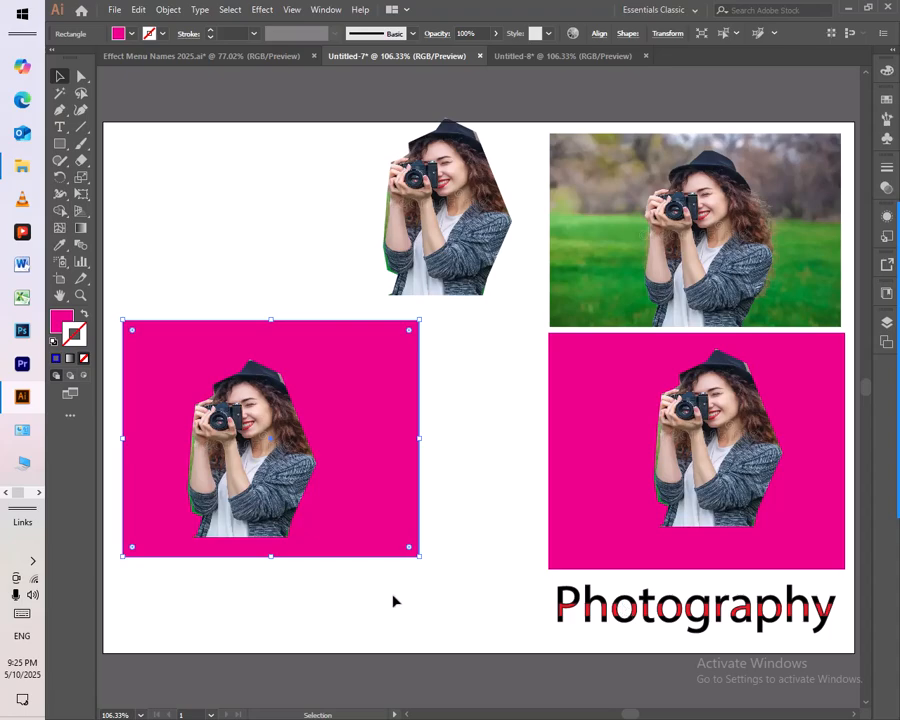
Step: Delete the copied rectangle and cutout, and place a copy of the Photography text in the cleared area
drag(417, 628, 229, 370)
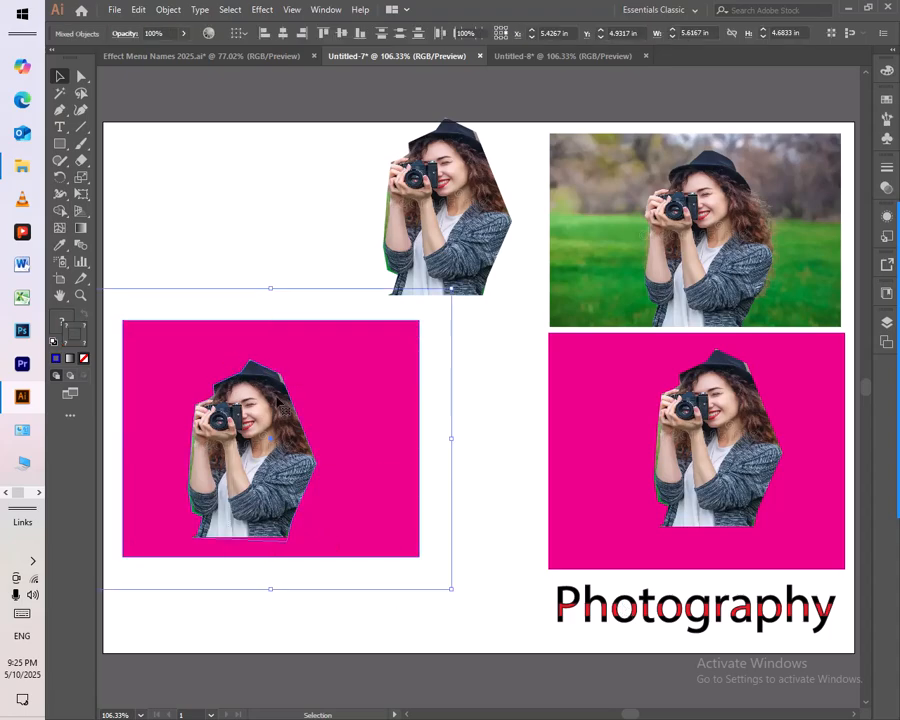
key(Delete)
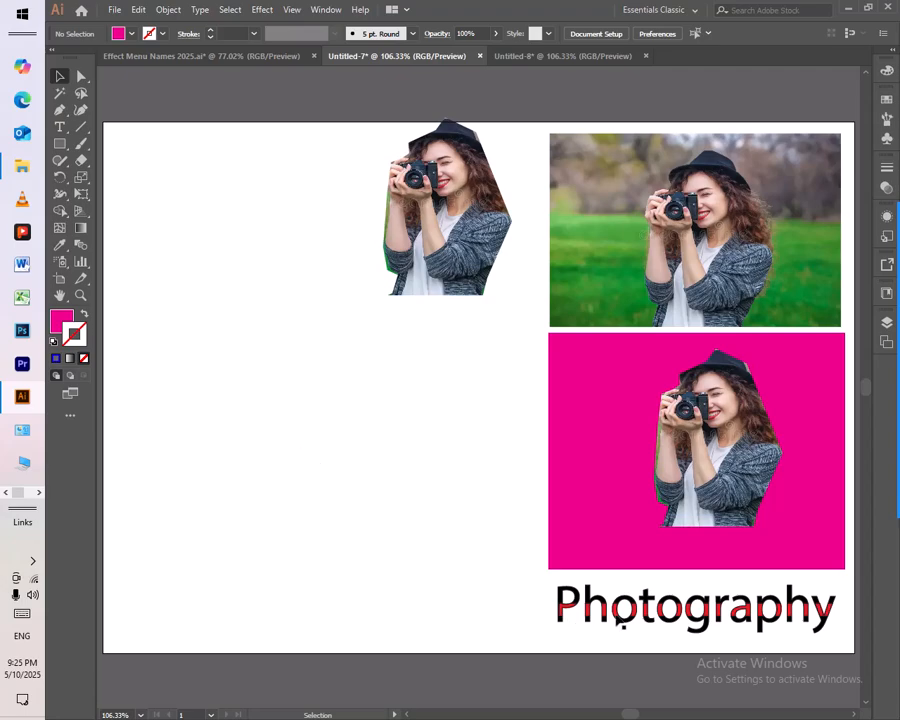
click(626, 626)
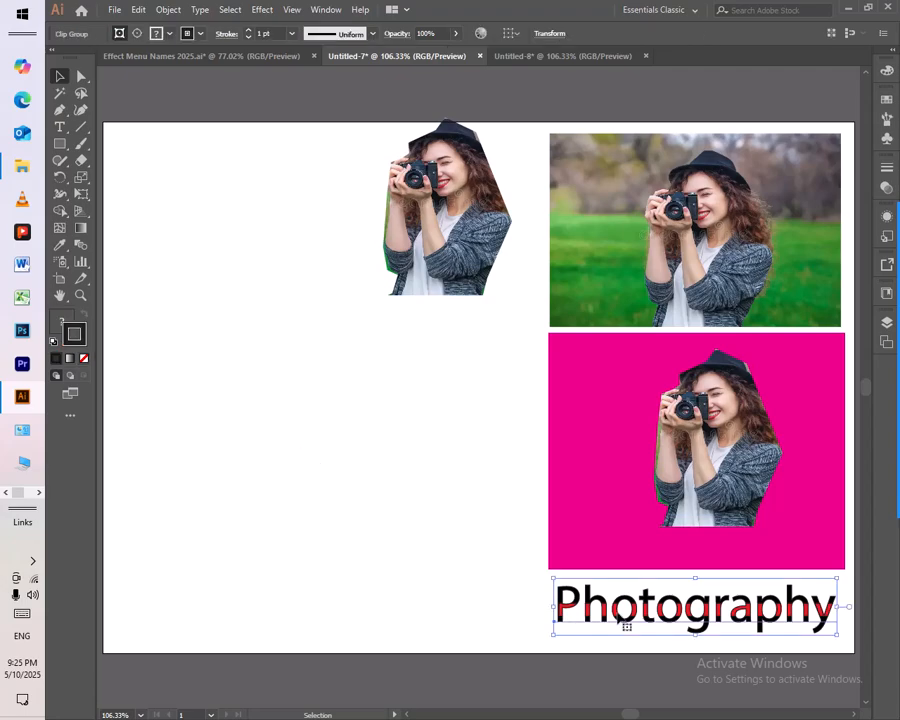
drag(626, 626, 199, 383)
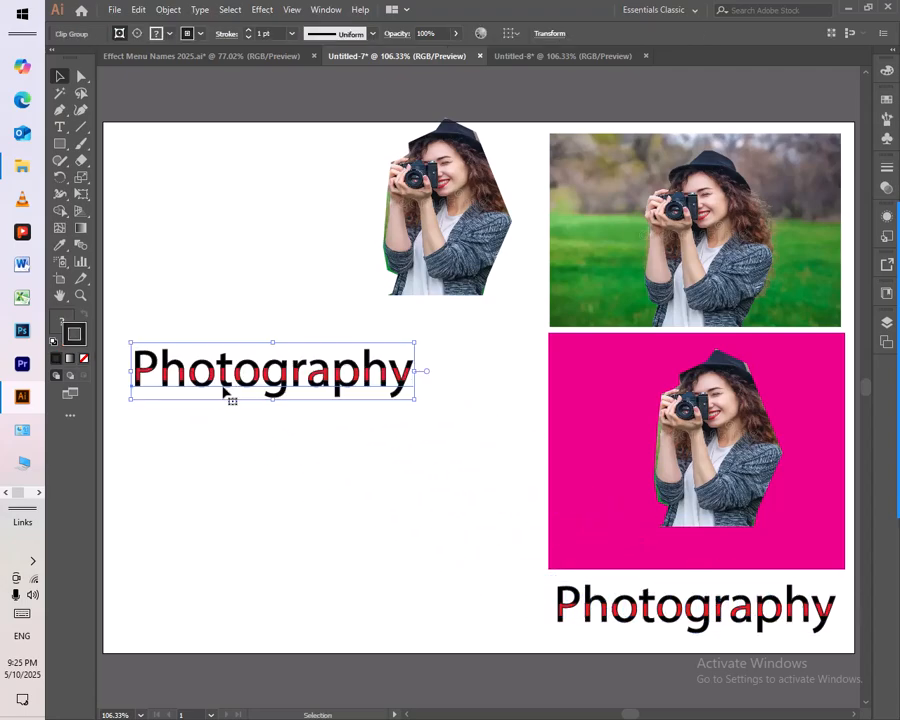
Step: Try a Gaussian Blur with a 6.4-pixel radius on the Photography text copy, then undo it
click(259, 10)
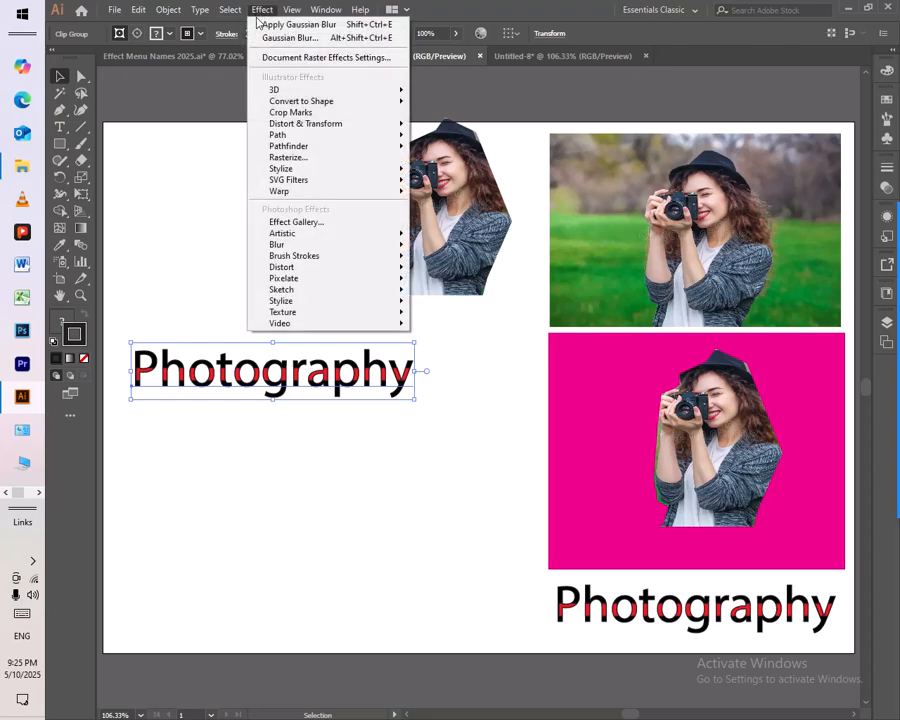
mouse_move(352, 248)
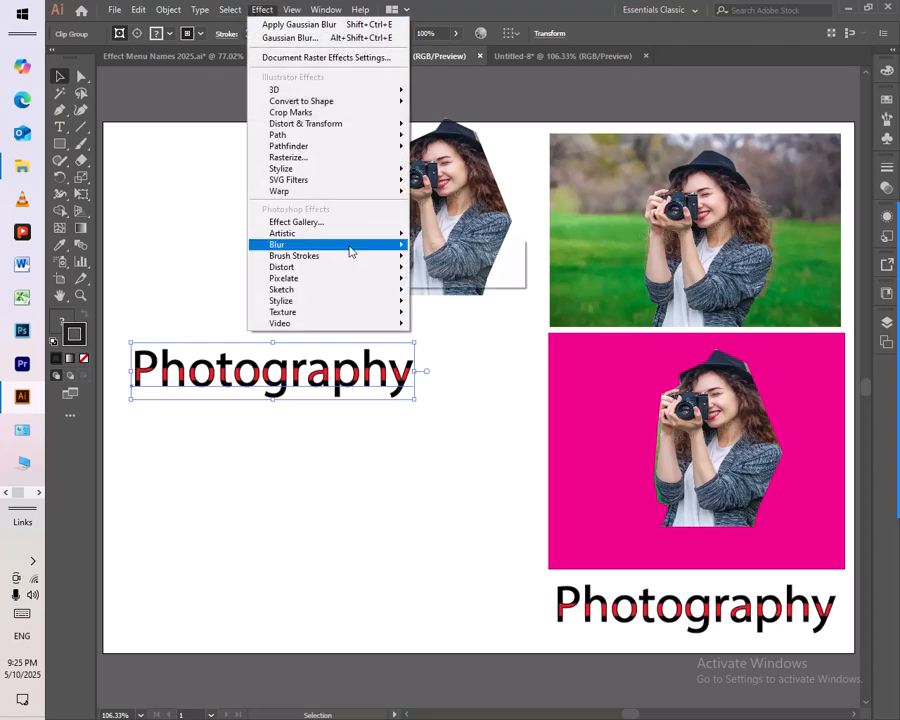
click(510, 249)
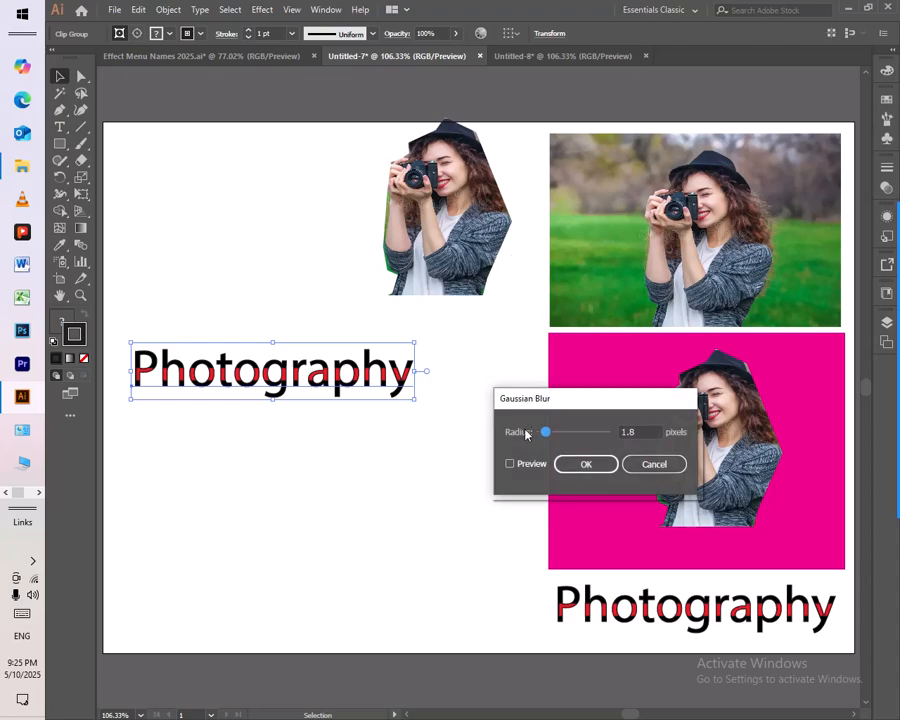
click(526, 466)
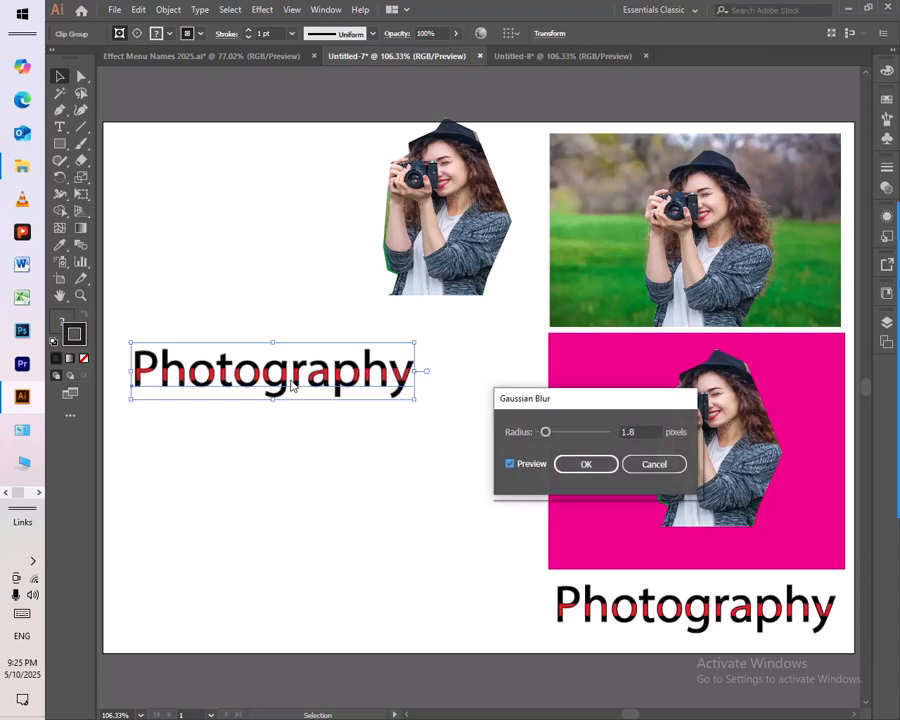
mouse_move(545, 432)
mouse_down()
mouse_move(592, 432)
mouse_move(548, 434)
mouse_move(560, 432)
mouse_up()
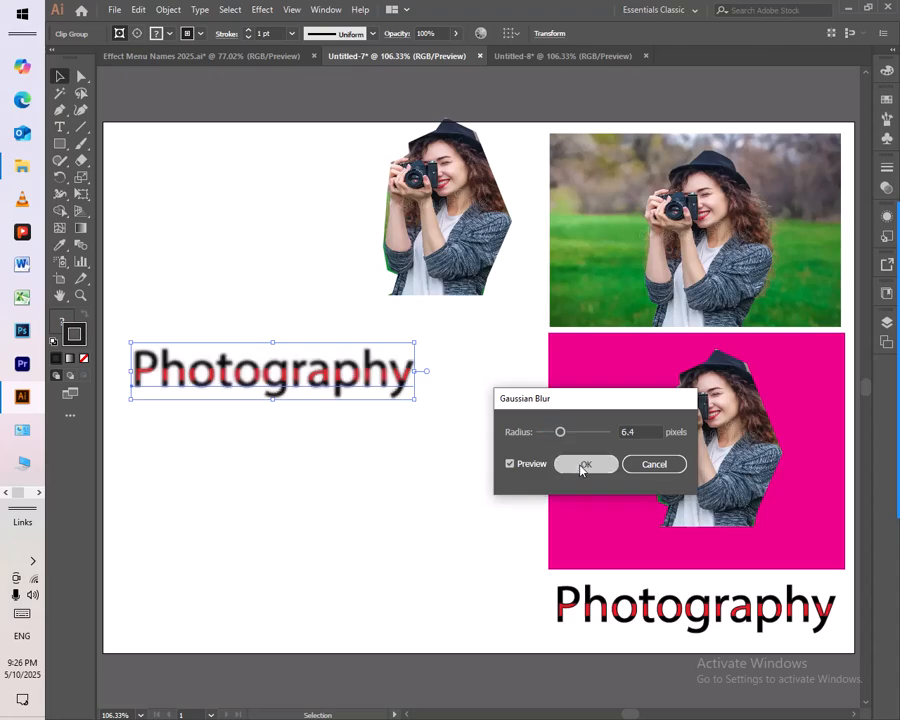
click(584, 465)
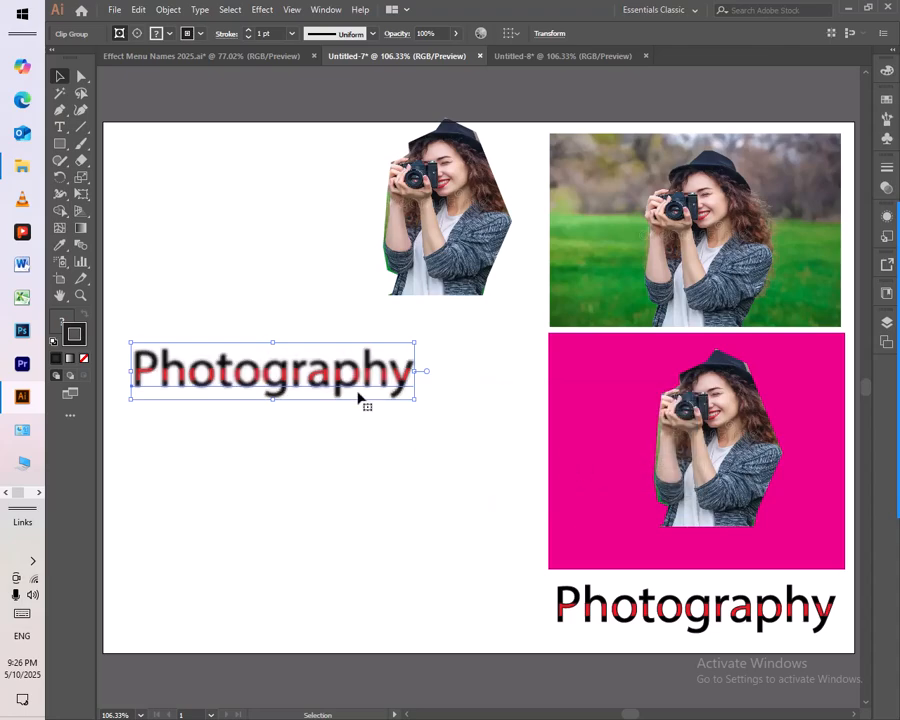
key(ctrl+z)
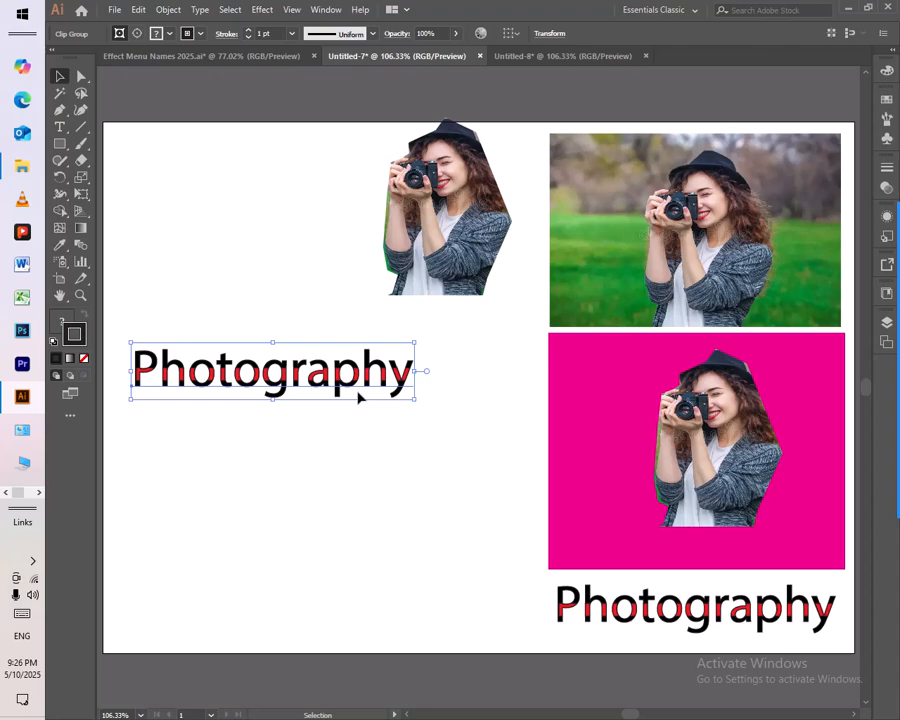
Step: Try a Radial Blur on the Photography text copy with amount 32, Spin method and Good quality, and undo it
click(262, 9)
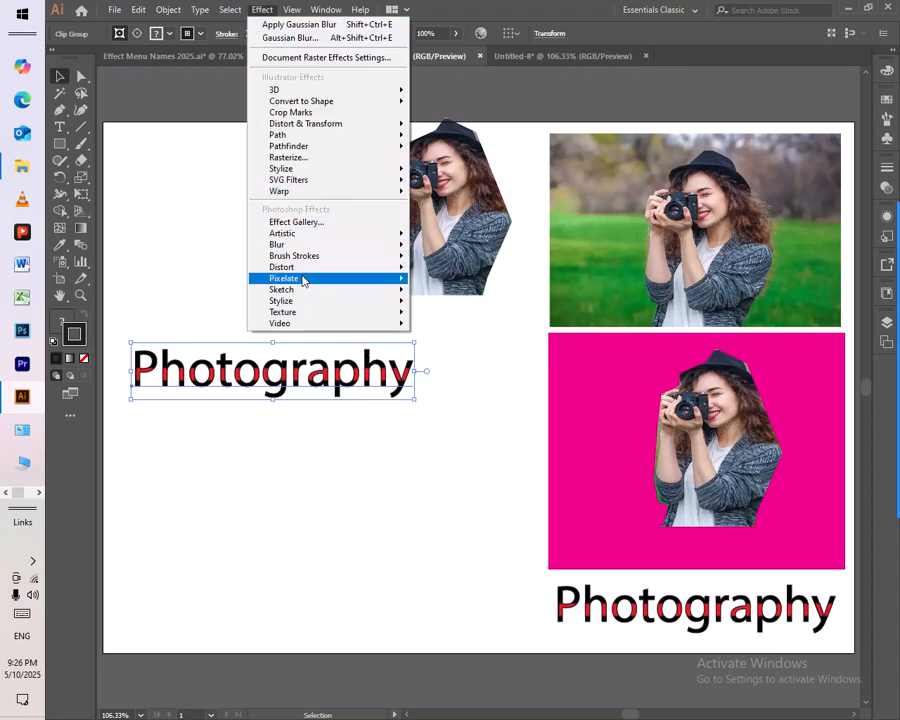
mouse_move(310, 245)
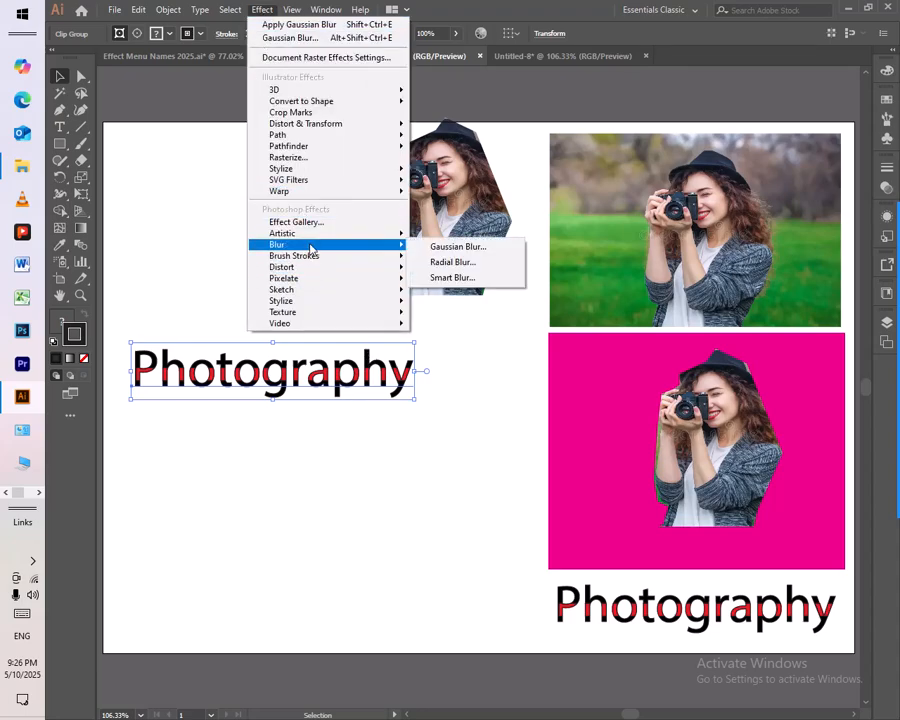
click(451, 261)
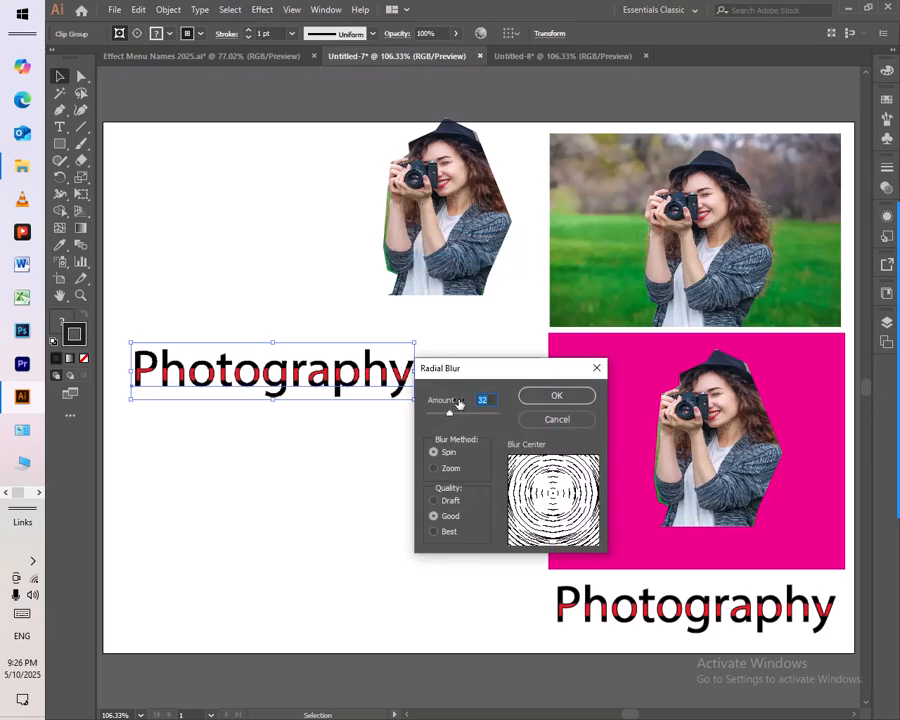
click(574, 395)
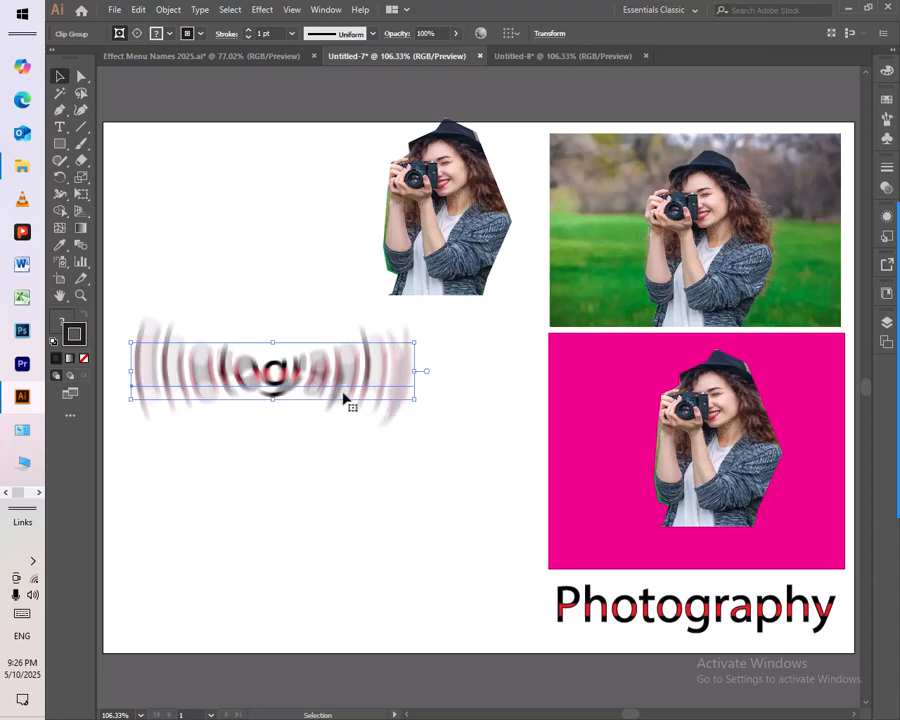
key(ctrl+z)
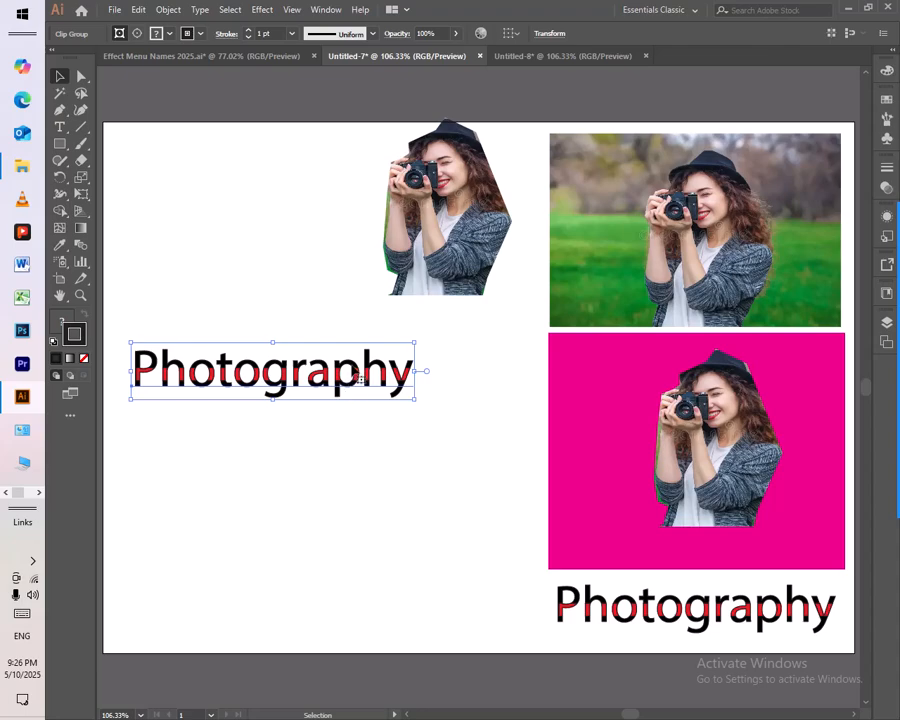
Step: Apply a Smart Blur to the Photography text copy with radius 30.2, threshold 42.2, High quality and Overlay Edge mode
click(263, 11)
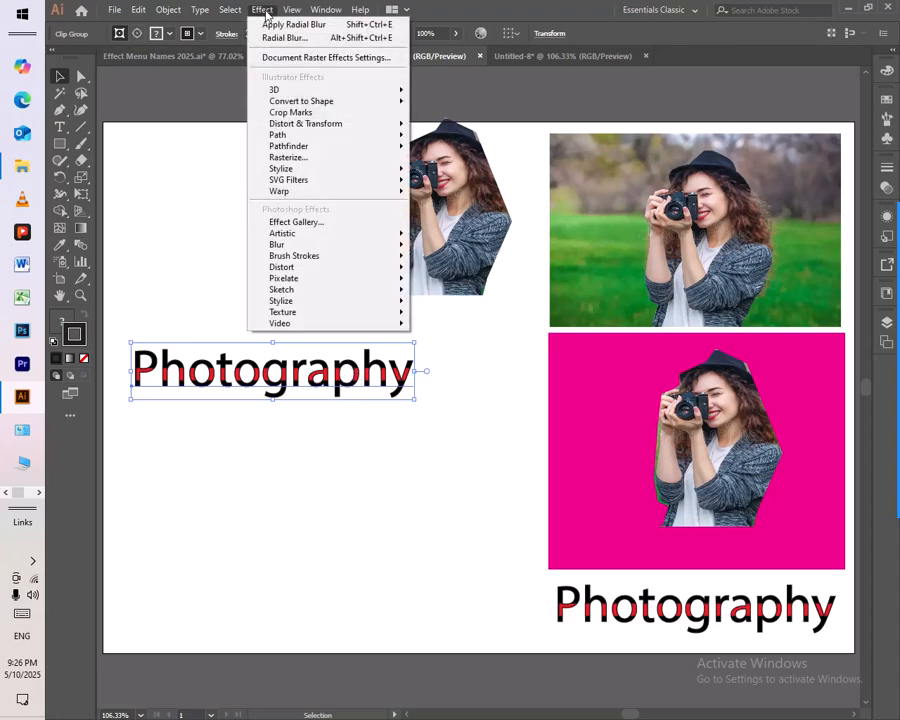
mouse_move(366, 247)
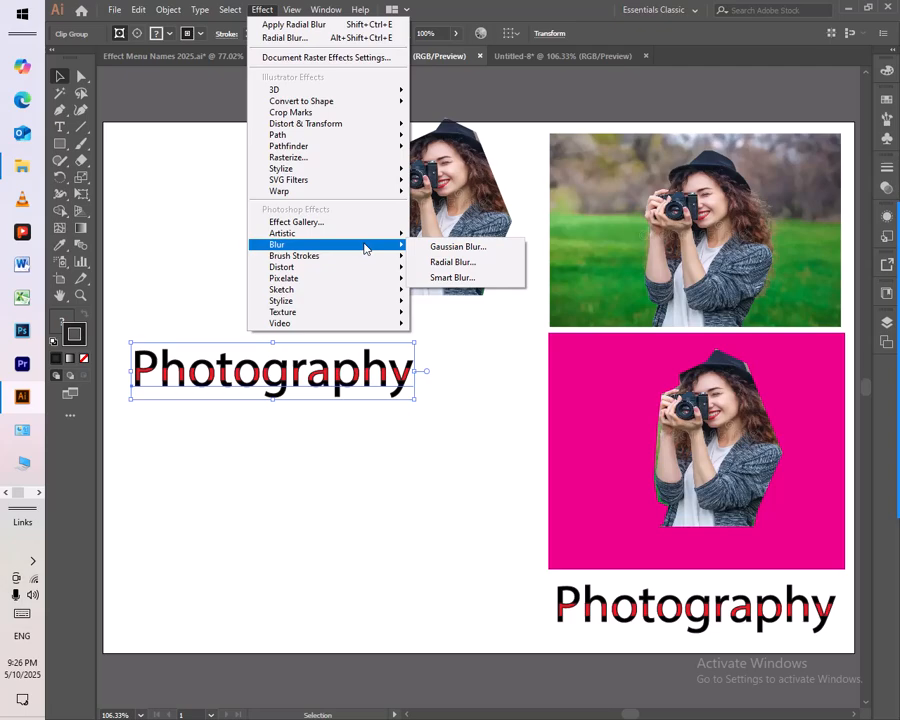
click(489, 279)
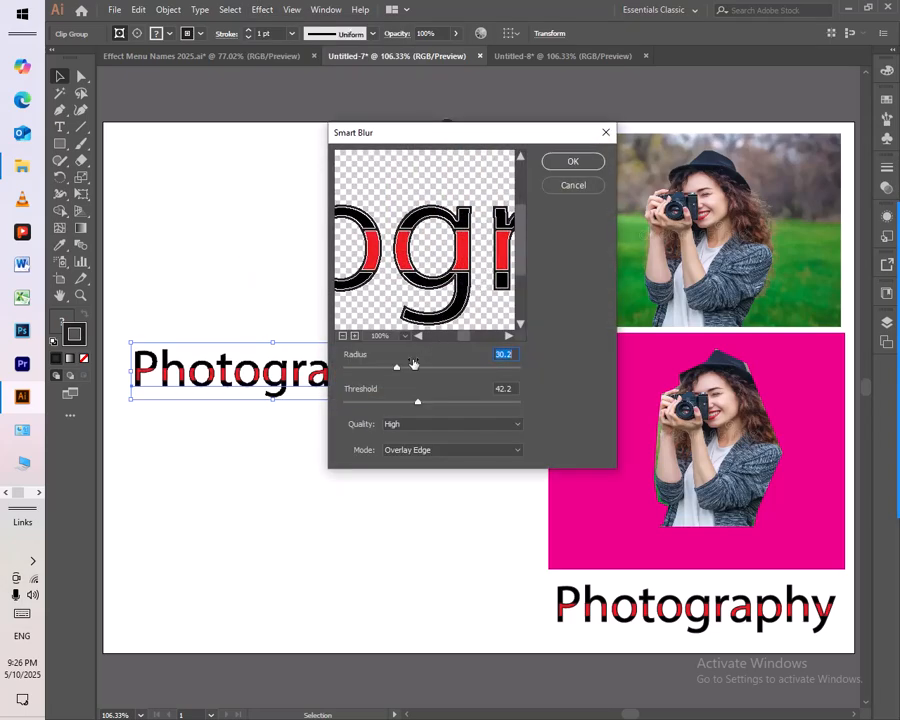
click(342, 336)
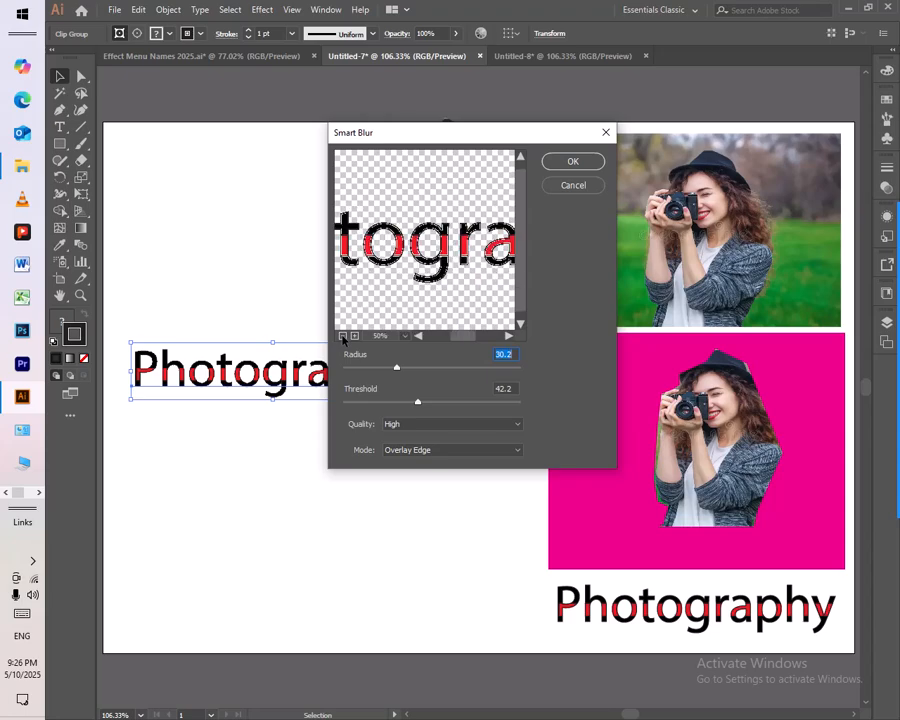
click(342, 336)
click(342, 336)
click(342, 336)
click(342, 336)
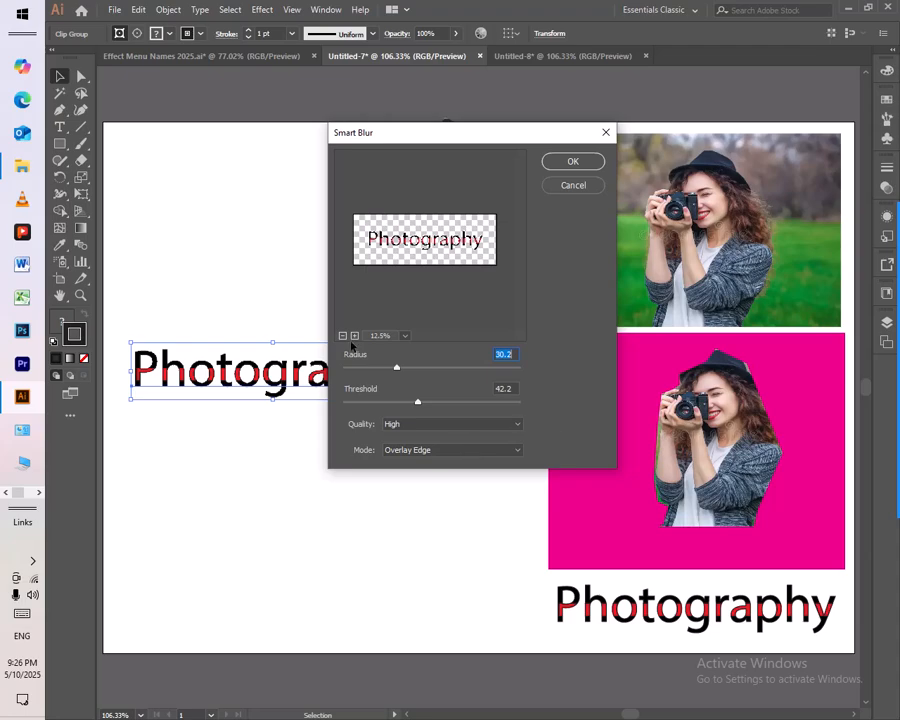
click(580, 164)
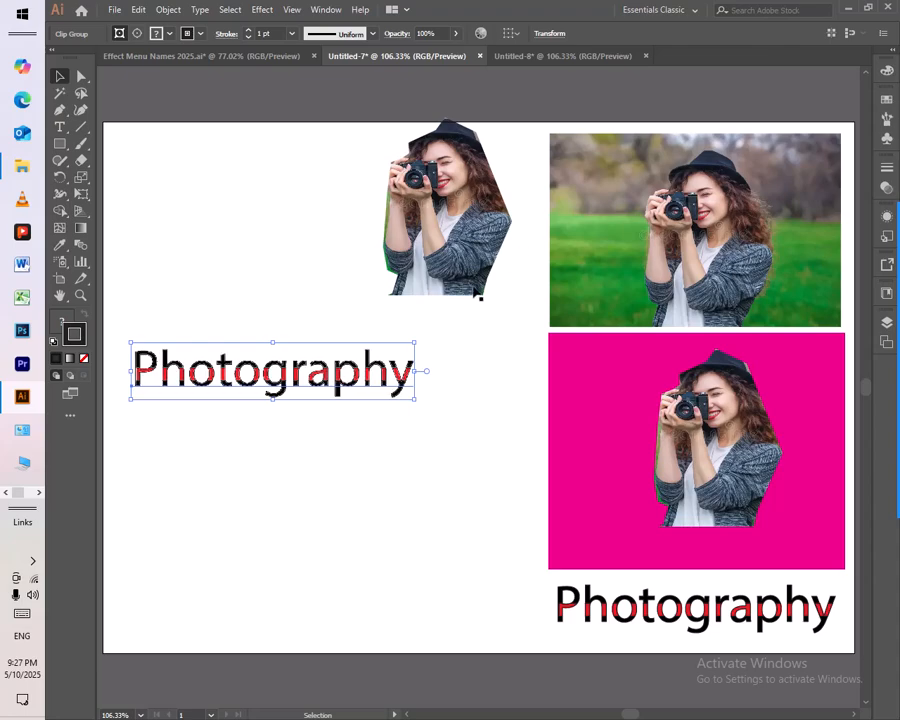